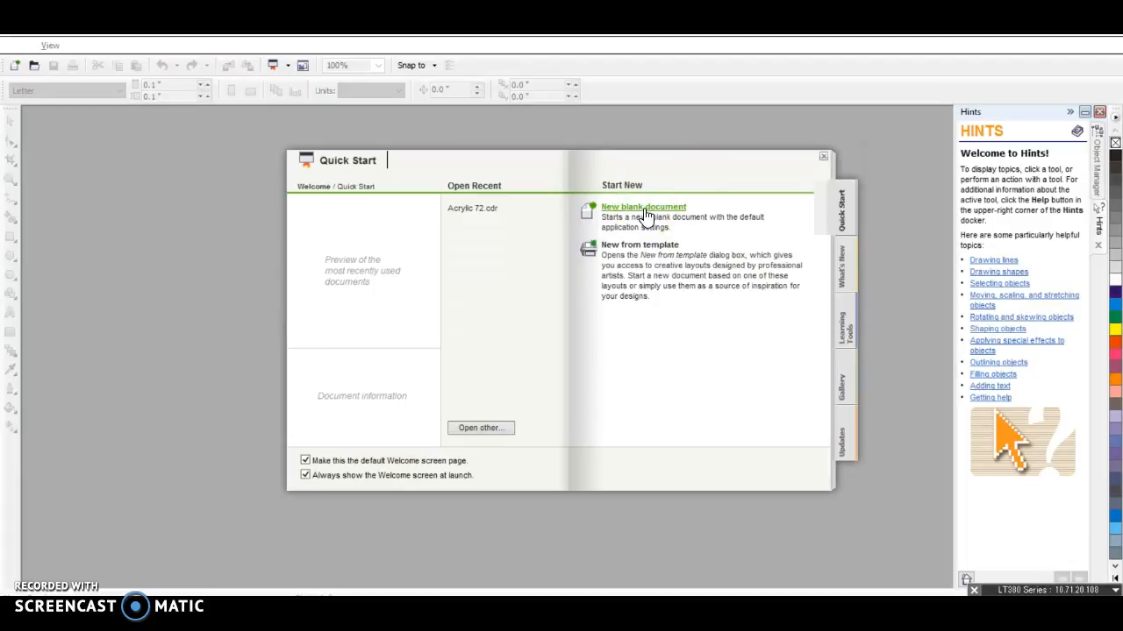
# Start a new blank document and switch the page to landscape orientation
pyautogui.click(643, 208)
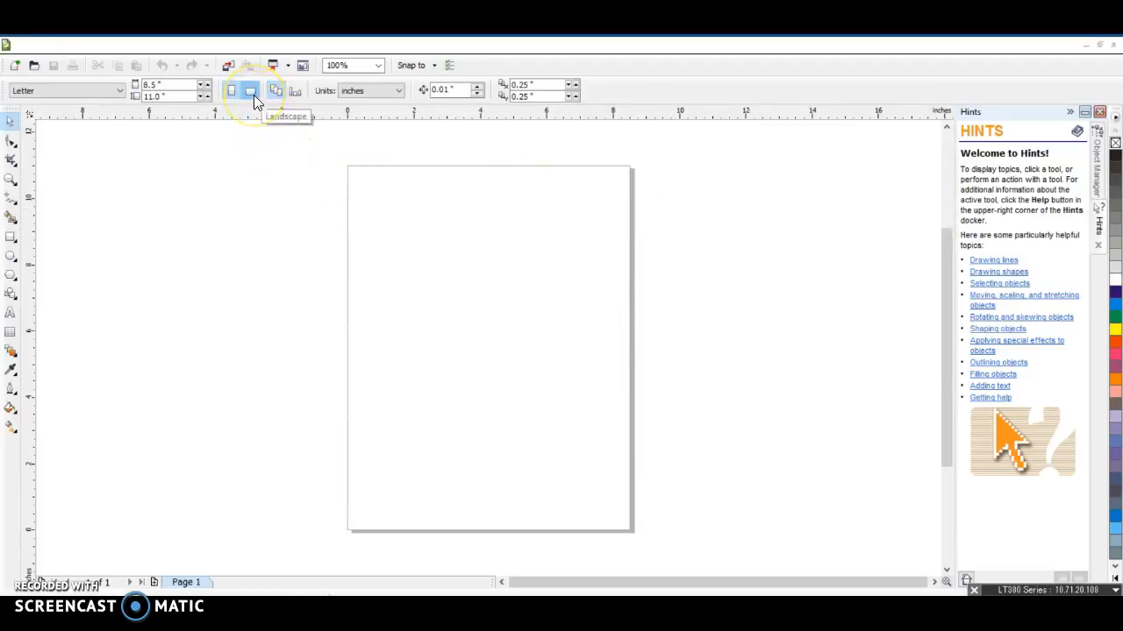
pyautogui.click(231, 92)
pyautogui.click(255, 91)
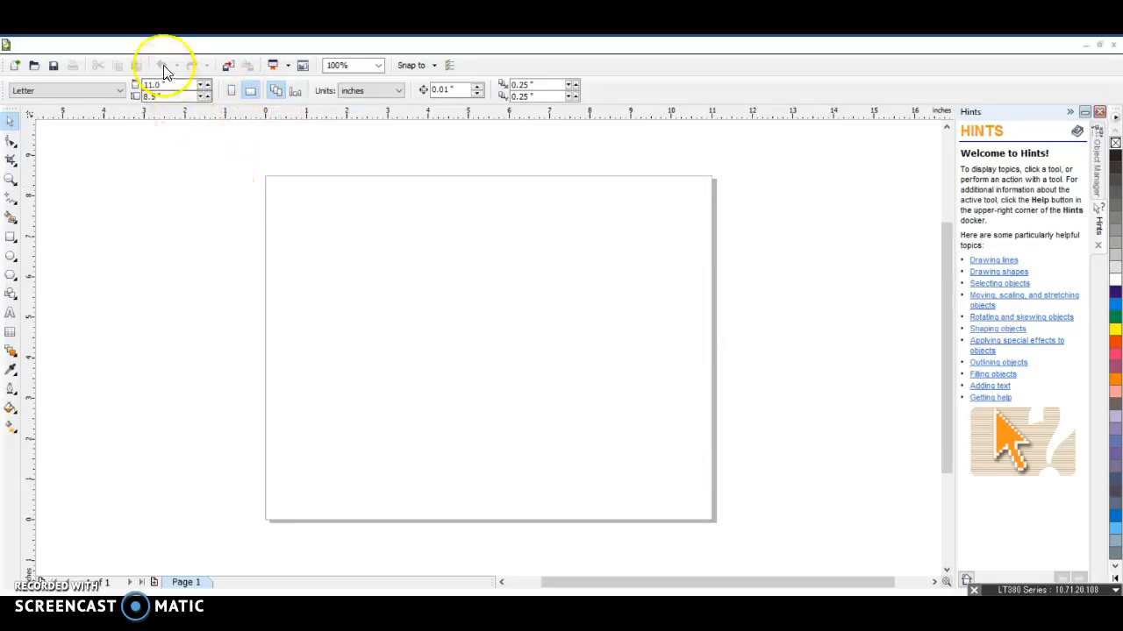
# Set the page size to 24 by 12 inches
pyautogui.moveTo(162, 85); pyautogui.dragTo(136, 86)
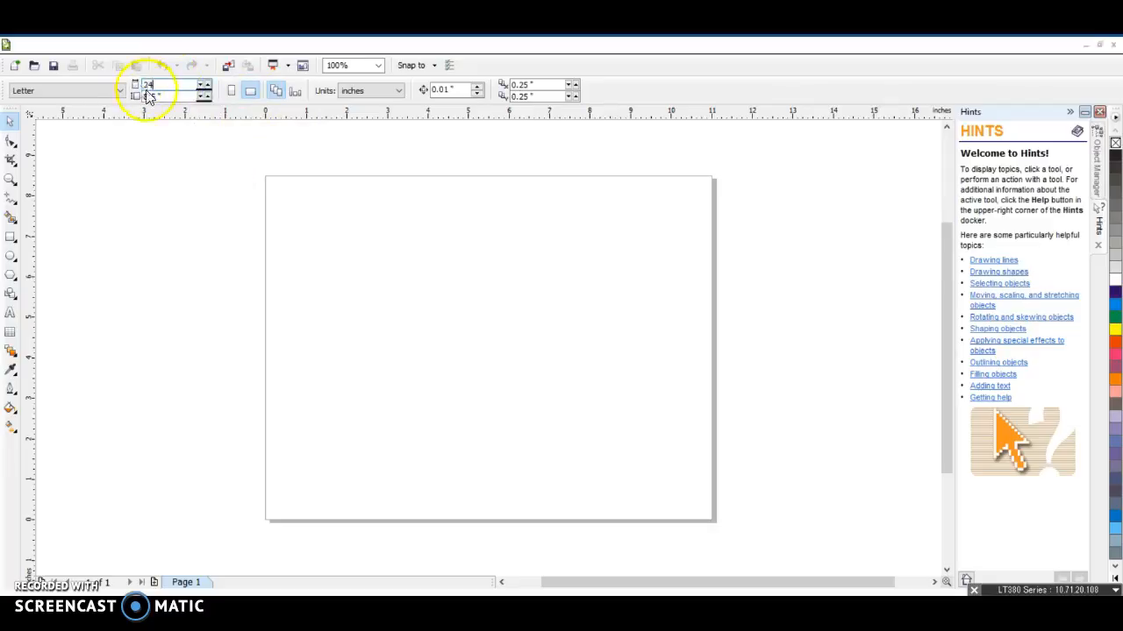
pyautogui.moveTo(171, 96); pyautogui.dragTo(149, 94)
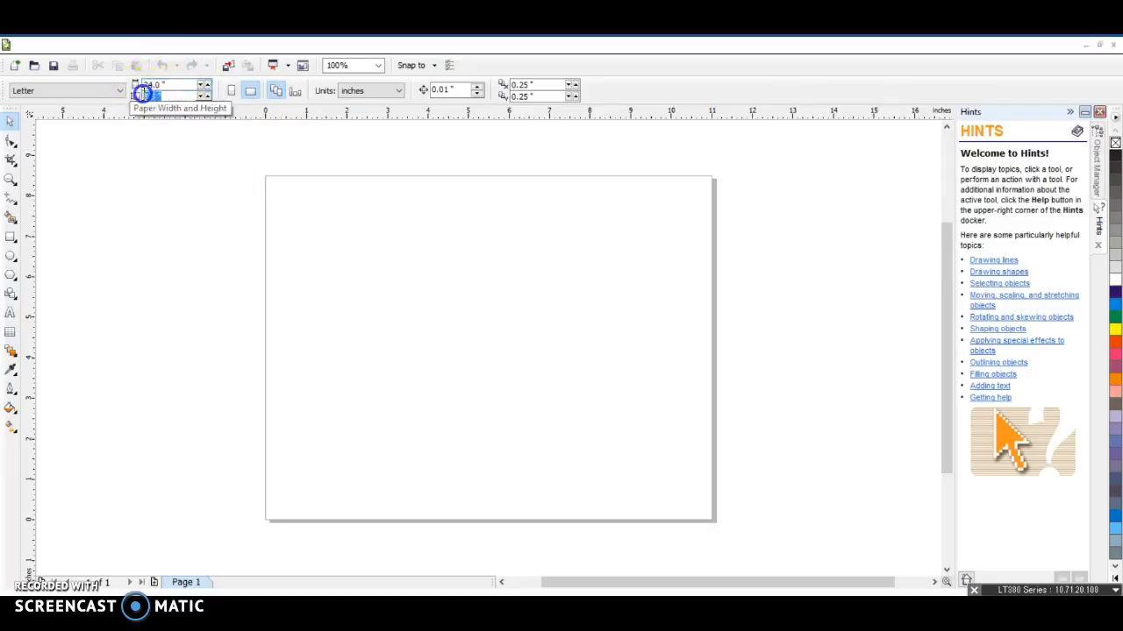
pyautogui.write('12')
pyautogui.press('Return')
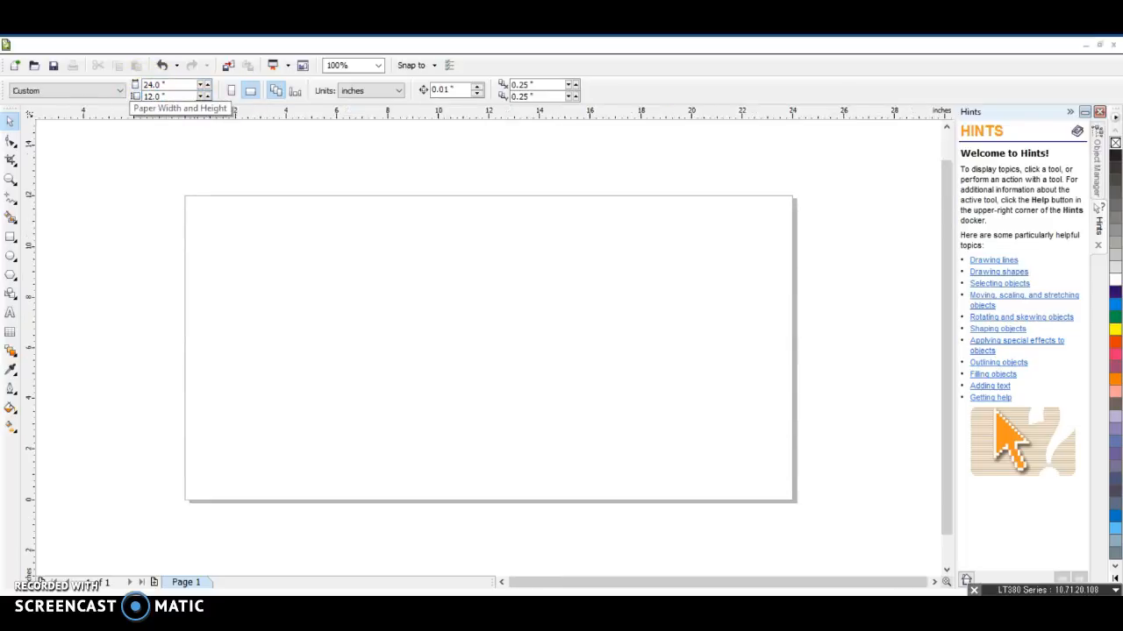
# Move the ruler origin to the top-left corner of the page
pyautogui.click(283, 286)
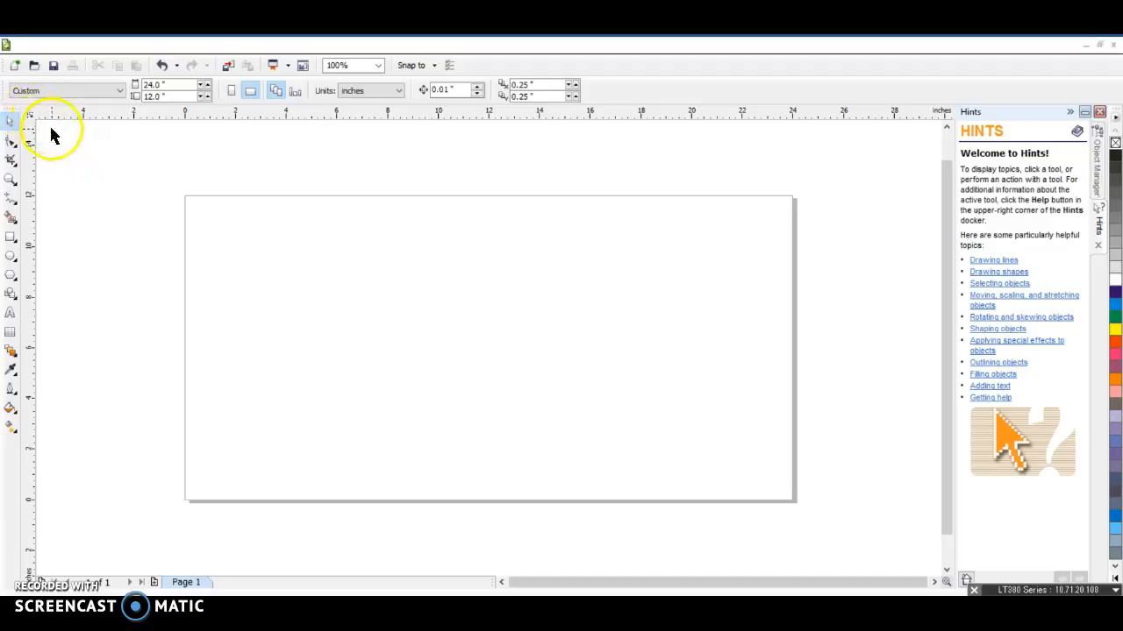
pyautogui.moveTo(30, 115); pyautogui.dragTo(184, 198)
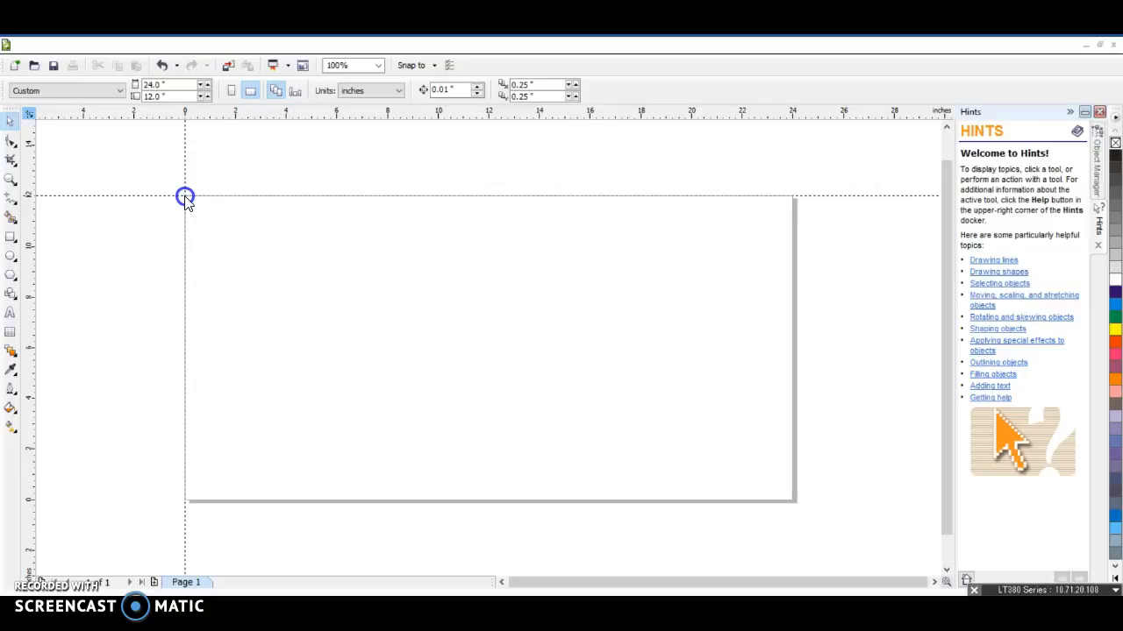
pyautogui.moveTo(185, 196)
pyautogui.mouseDown()
pyautogui.moveTo(178, 189)
pyautogui.moveTo(186, 199)
pyautogui.mouseUp()
pyautogui.moveTo(185, 197); pyautogui.dragTo(184, 196)
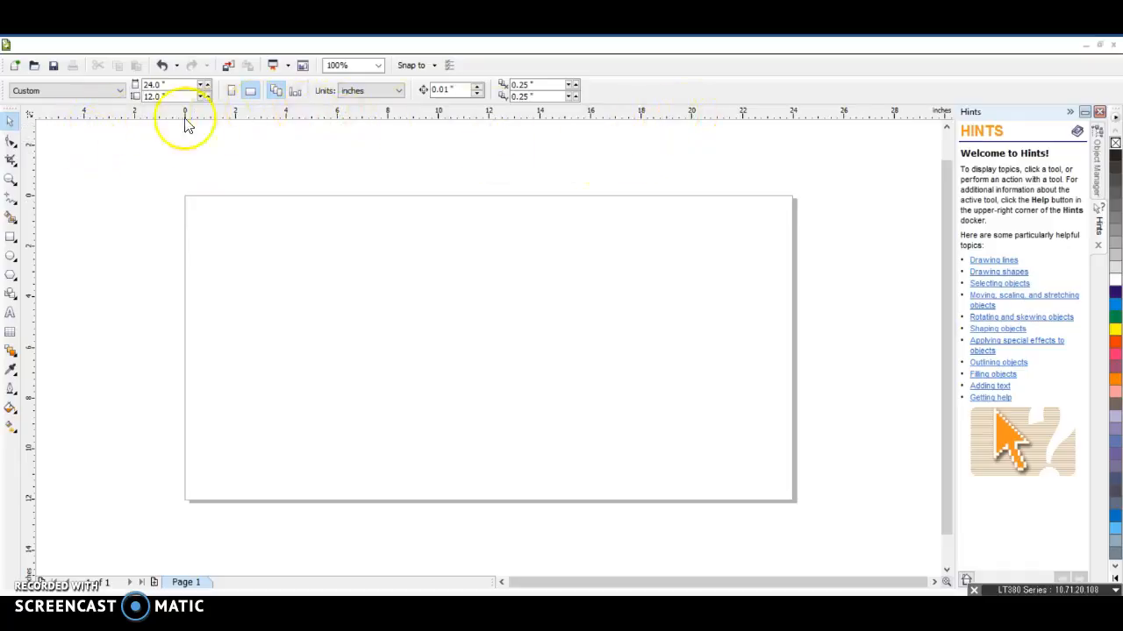
pyautogui.moveTo(30, 113); pyautogui.dragTo(474, 337)
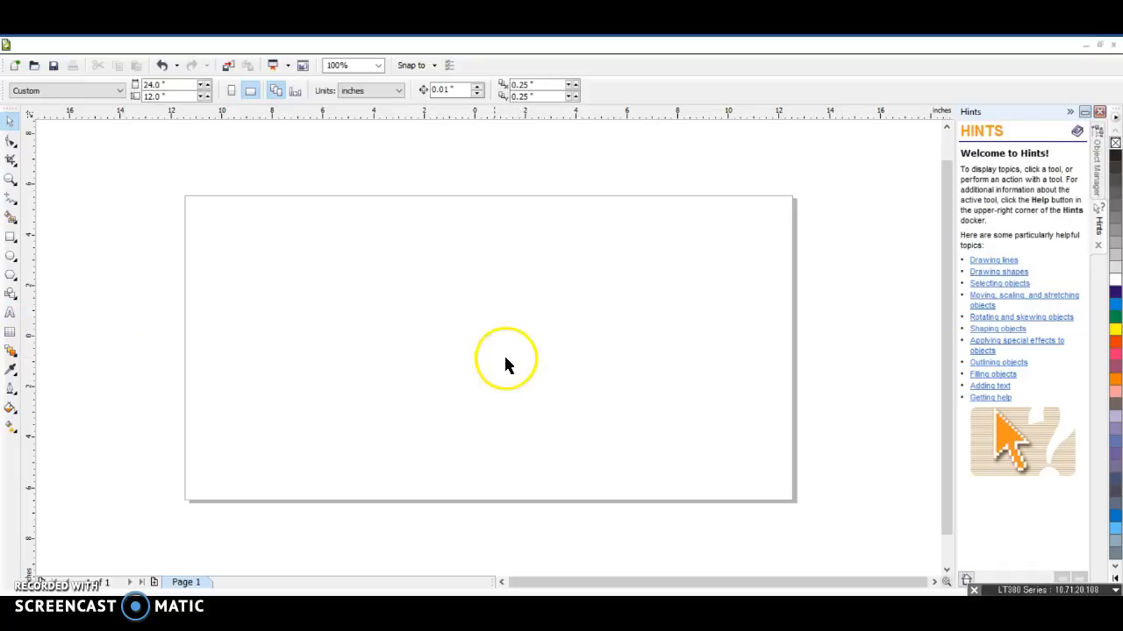
pyautogui.moveTo(29, 117); pyautogui.dragTo(185, 198)
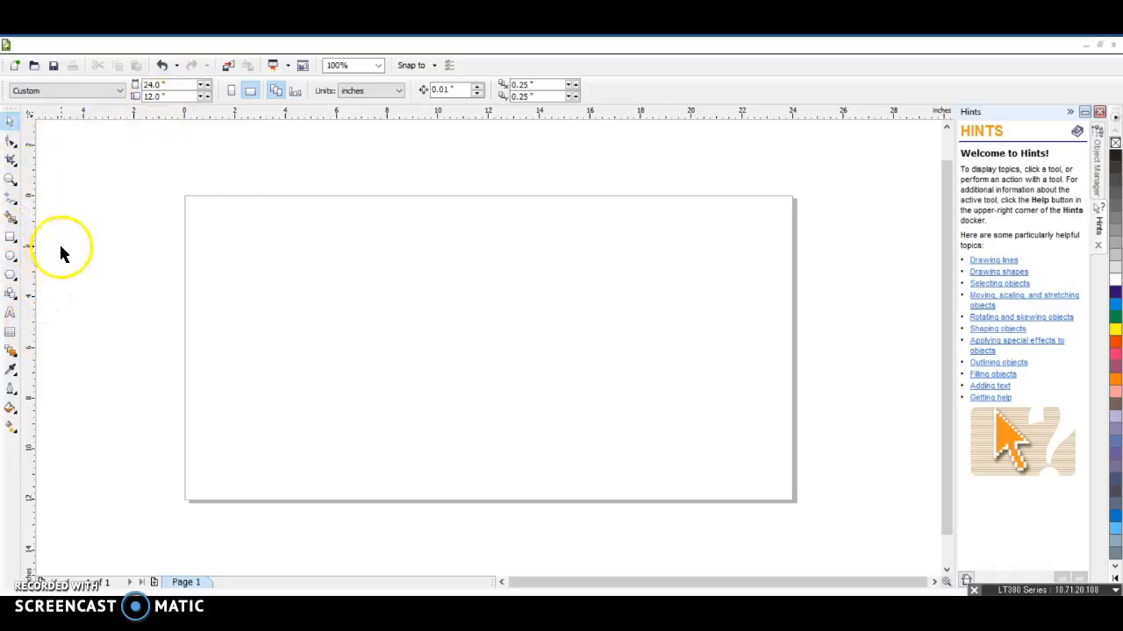
# Add horizontal guidelines at the page's top edge and about 4 and 8 inches below it
pyautogui.moveTo(603, 112); pyautogui.dragTo(563, 195)
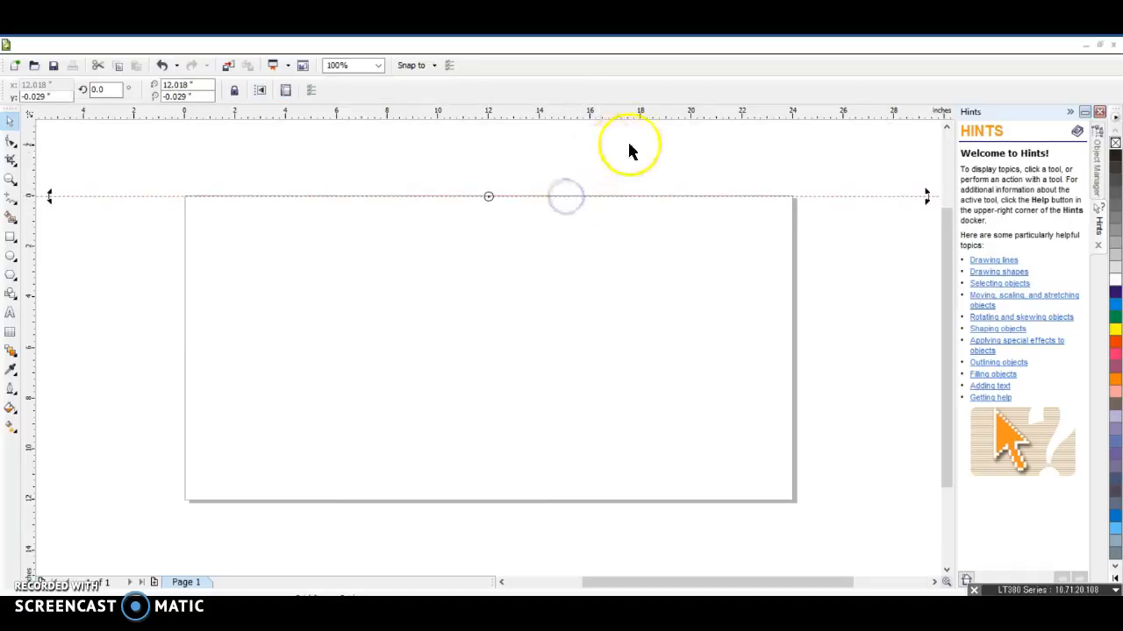
pyautogui.click(584, 167)
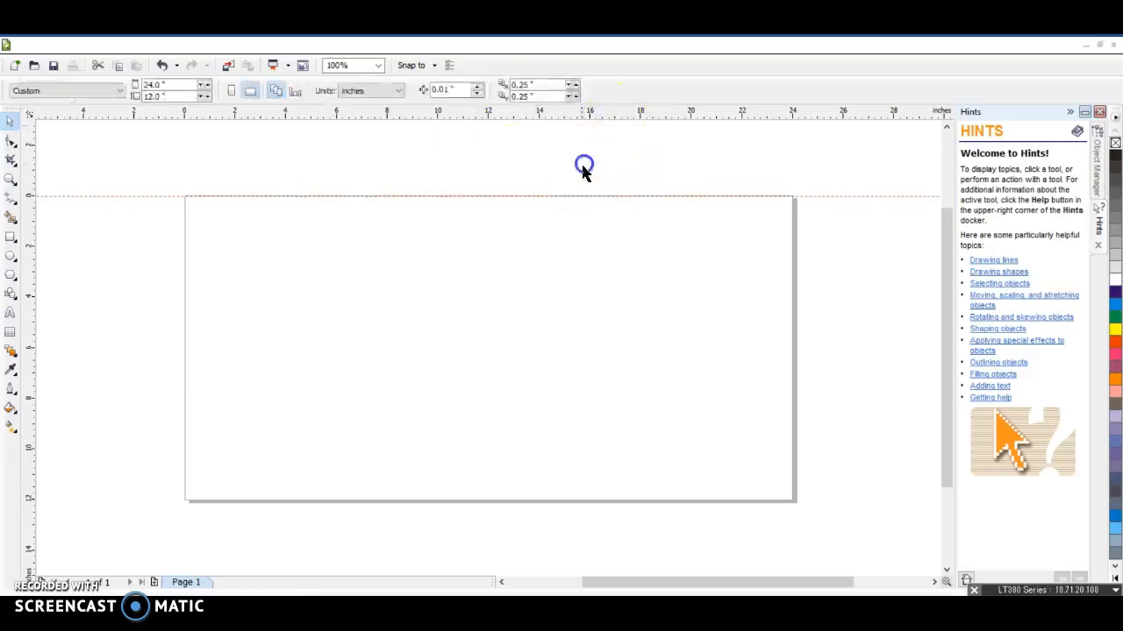
pyautogui.moveTo(578, 122); pyautogui.dragTo(571, 295)
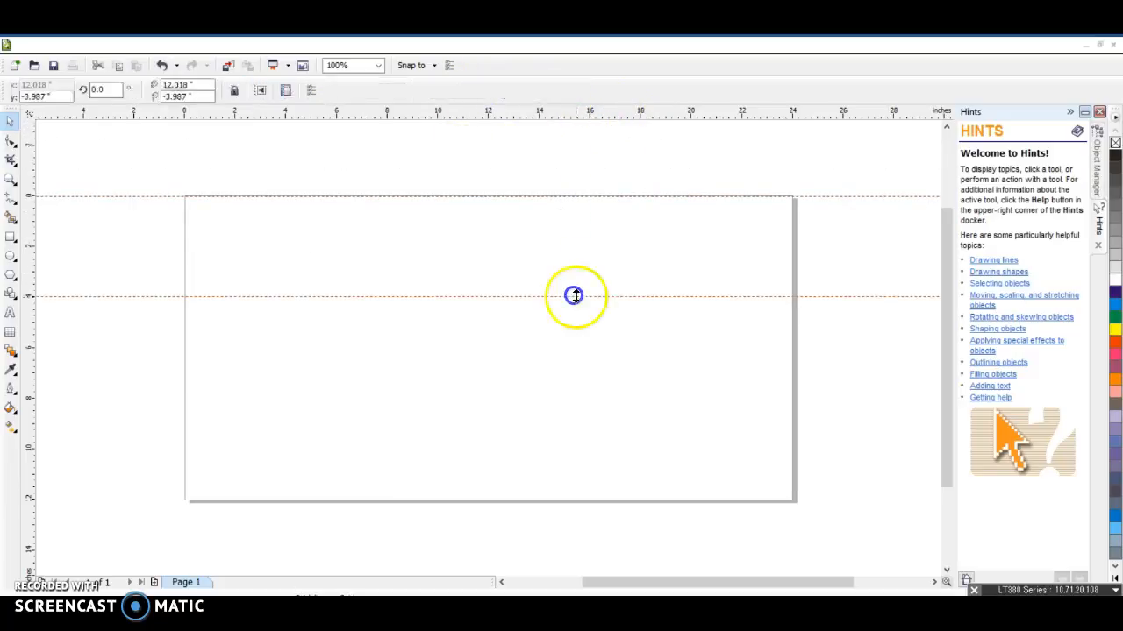
pyautogui.moveTo(612, 117); pyautogui.dragTo(594, 400)
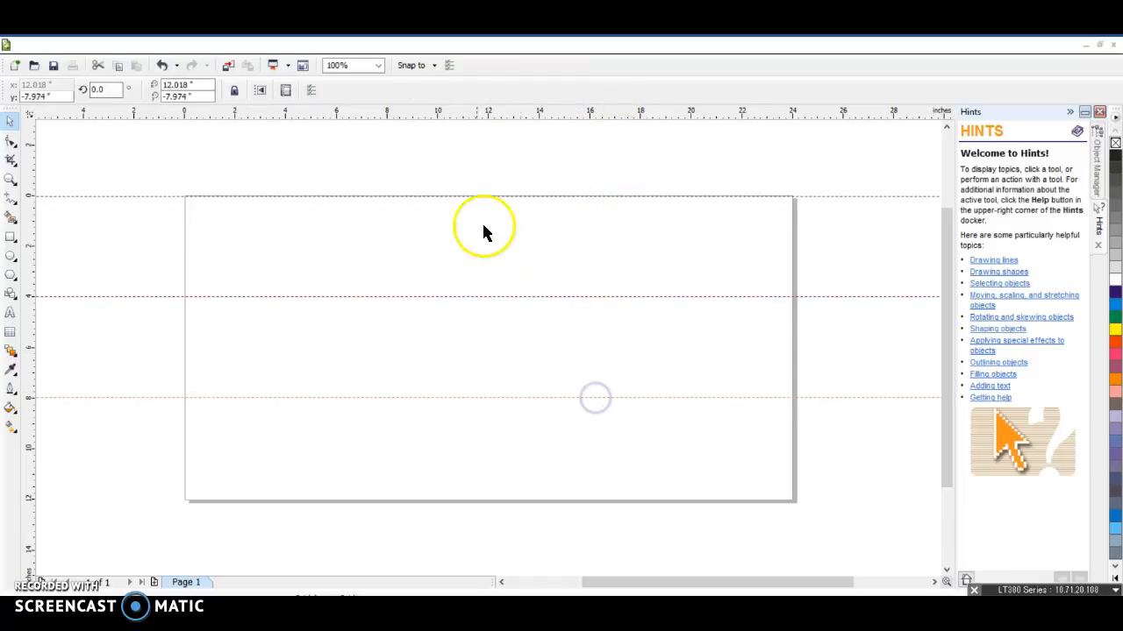
# Add vertical guidelines every 4 inches from the page's left edge out to 20 inches
pyautogui.moveTo(27, 235); pyautogui.dragTo(184, 233)
pyautogui.moveTo(26, 236); pyautogui.dragTo(285, 237)
pyautogui.moveTo(23, 207); pyautogui.dragTo(388, 259)
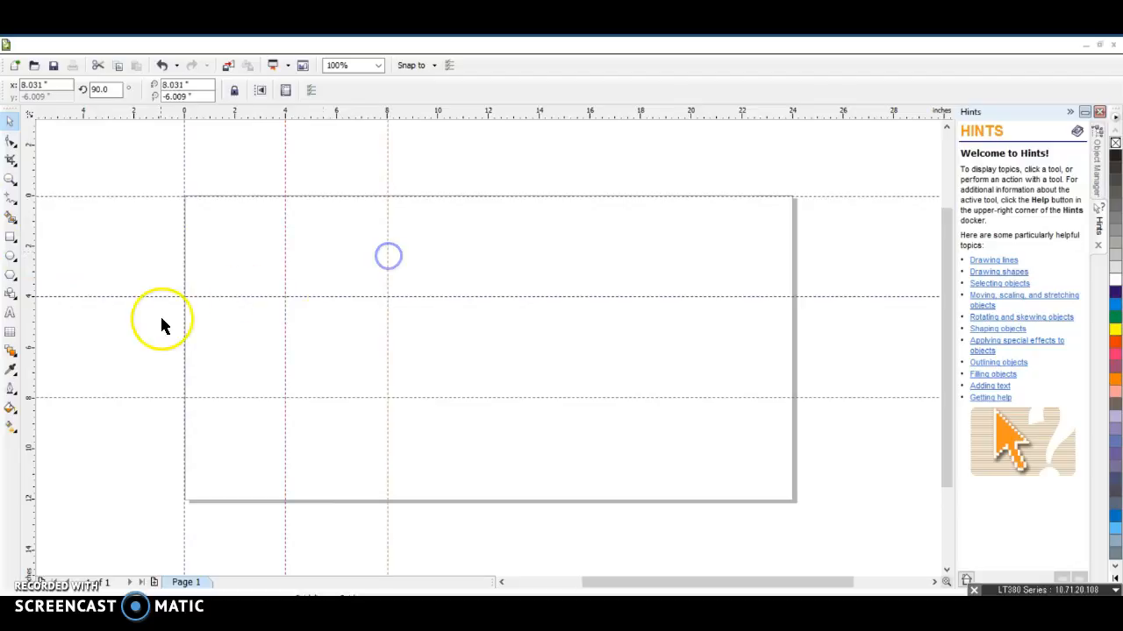
pyautogui.click(92, 243)
pyautogui.moveTo(90, 240); pyautogui.dragTo(487, 353)
pyautogui.moveTo(29, 449); pyautogui.dragTo(591, 431)
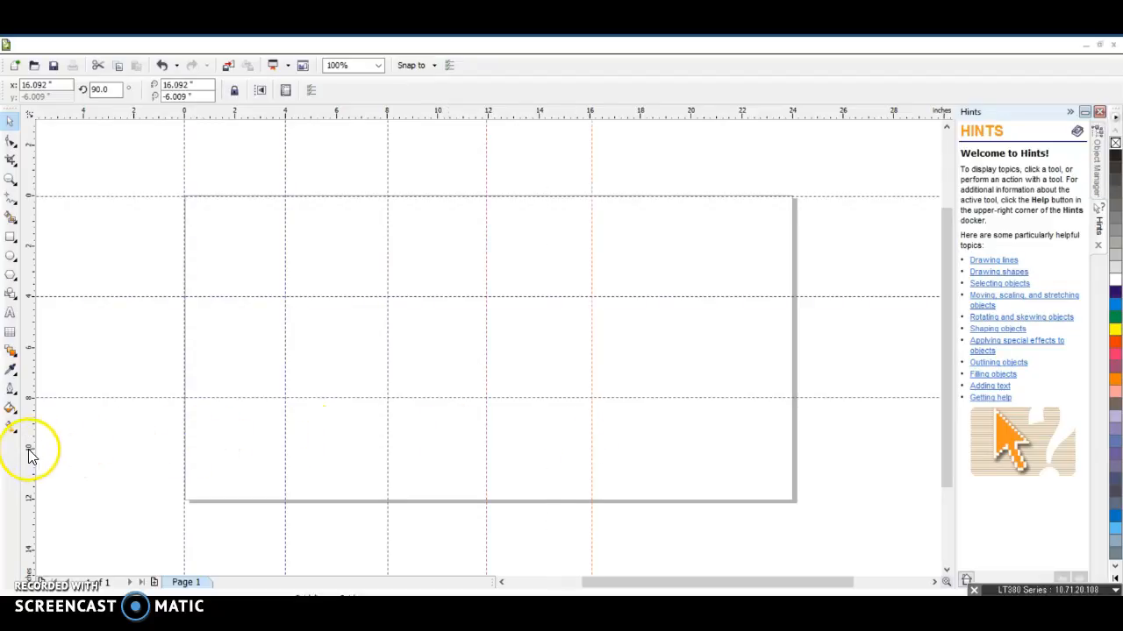
pyautogui.moveTo(713, 442); pyautogui.dragTo(693, 442)
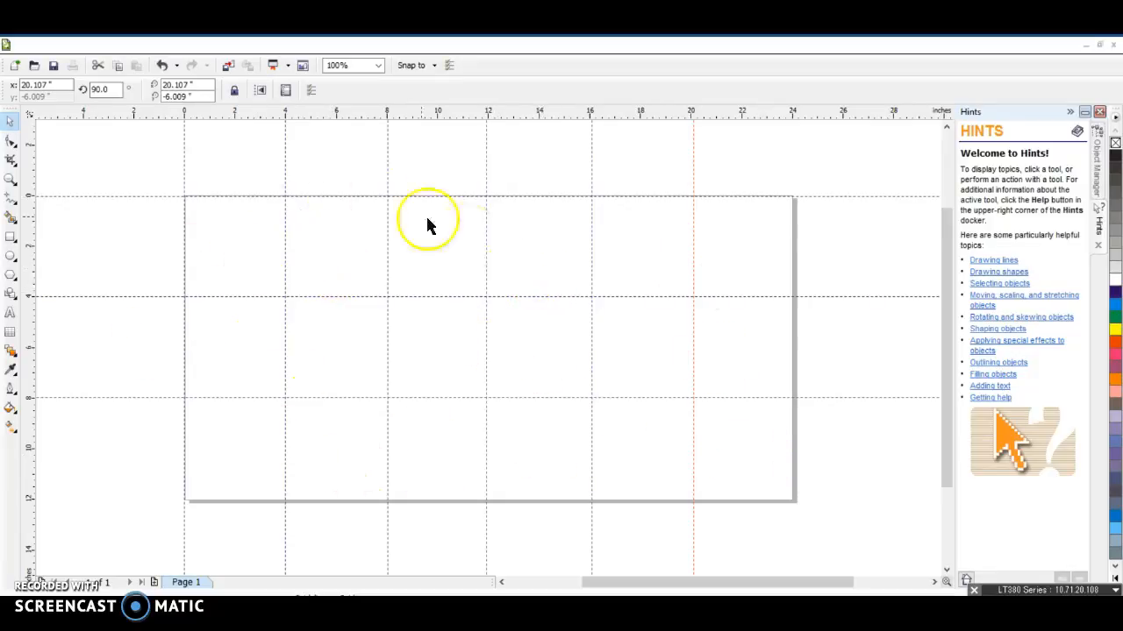
# Import Aaron Rogers SFDCheck.jpg and place it in the top-left grid cell, about 3.4 by 3.1 inches
pyautogui.click(30, 45)
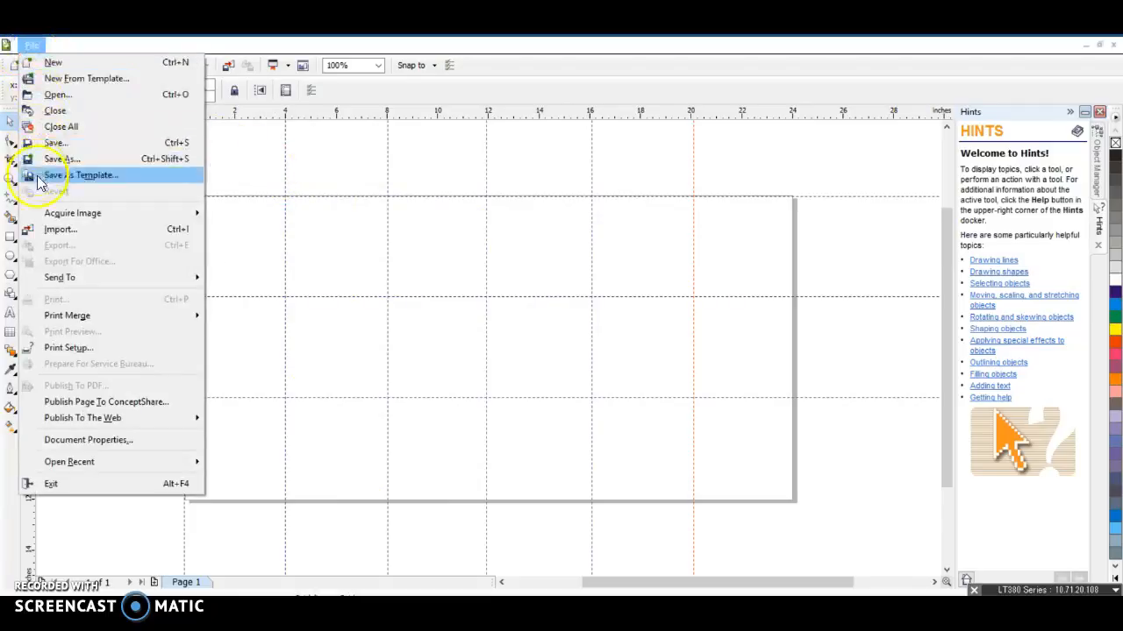
pyautogui.click(59, 234)
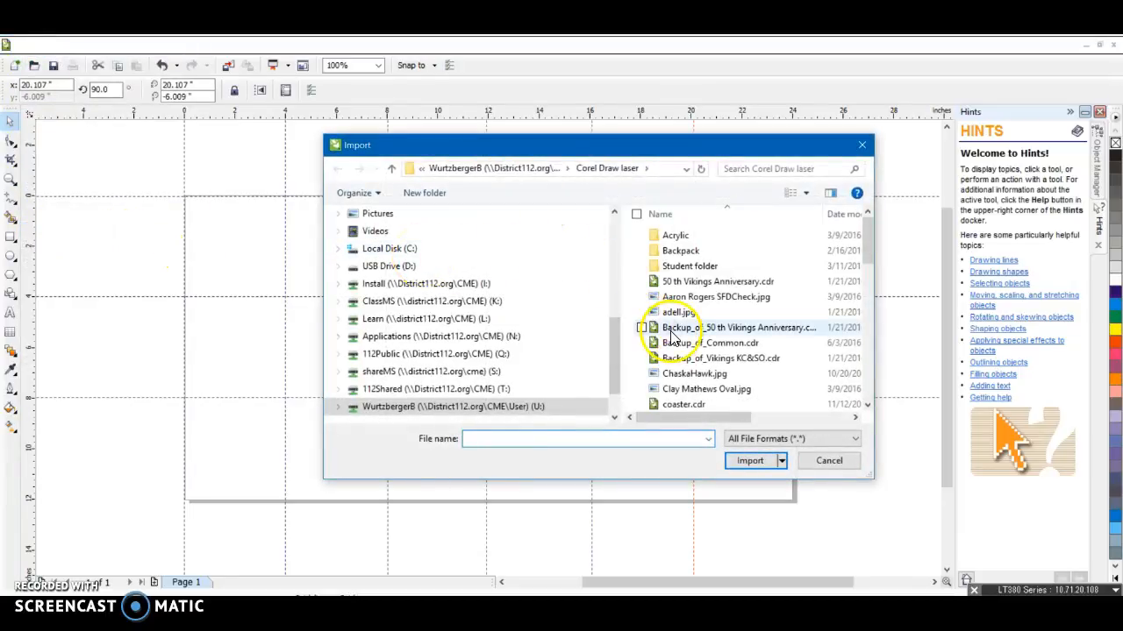
pyautogui.doubleClick(707, 300)
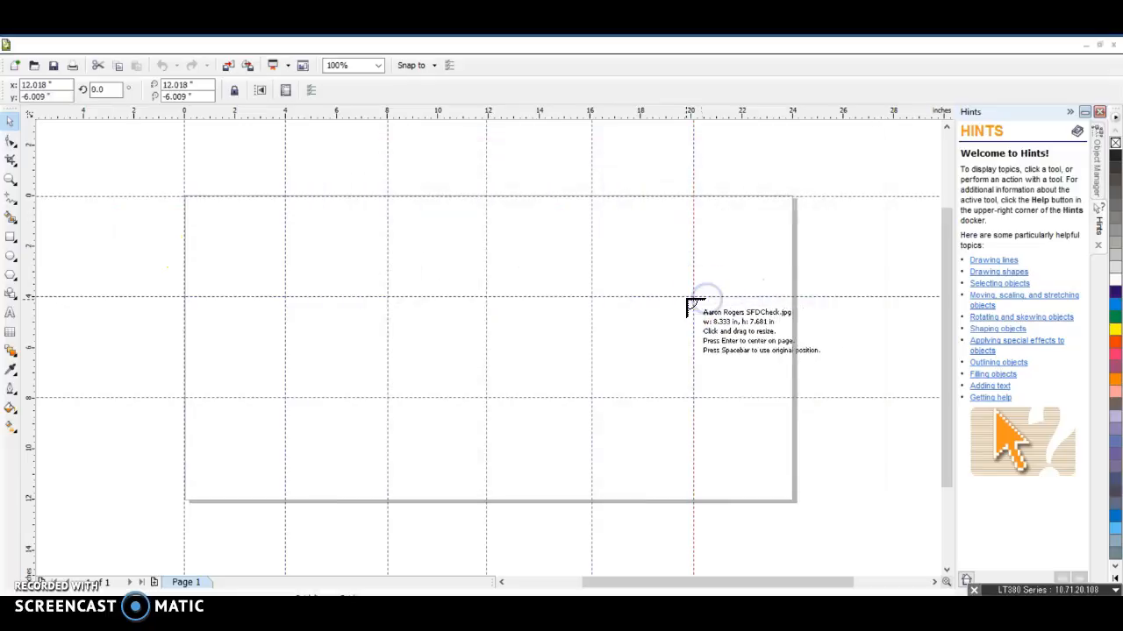
pyautogui.click(192, 203)
pyautogui.moveTo(192, 203); pyautogui.dragTo(275, 304)
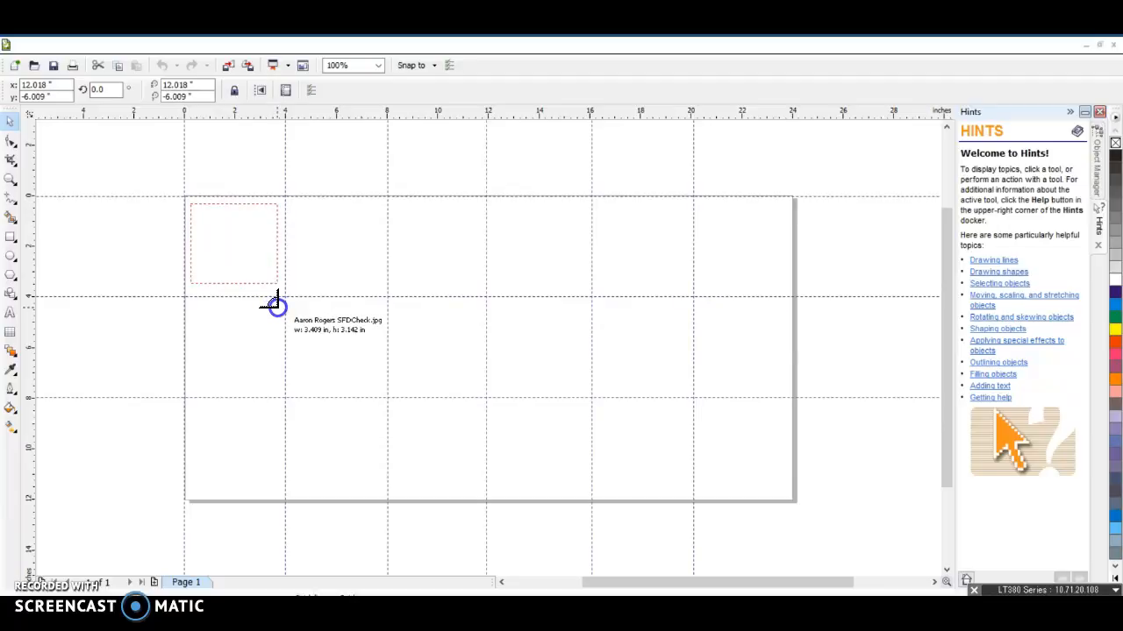
pyautogui.moveTo(275, 304); pyautogui.dragTo(275, 304)
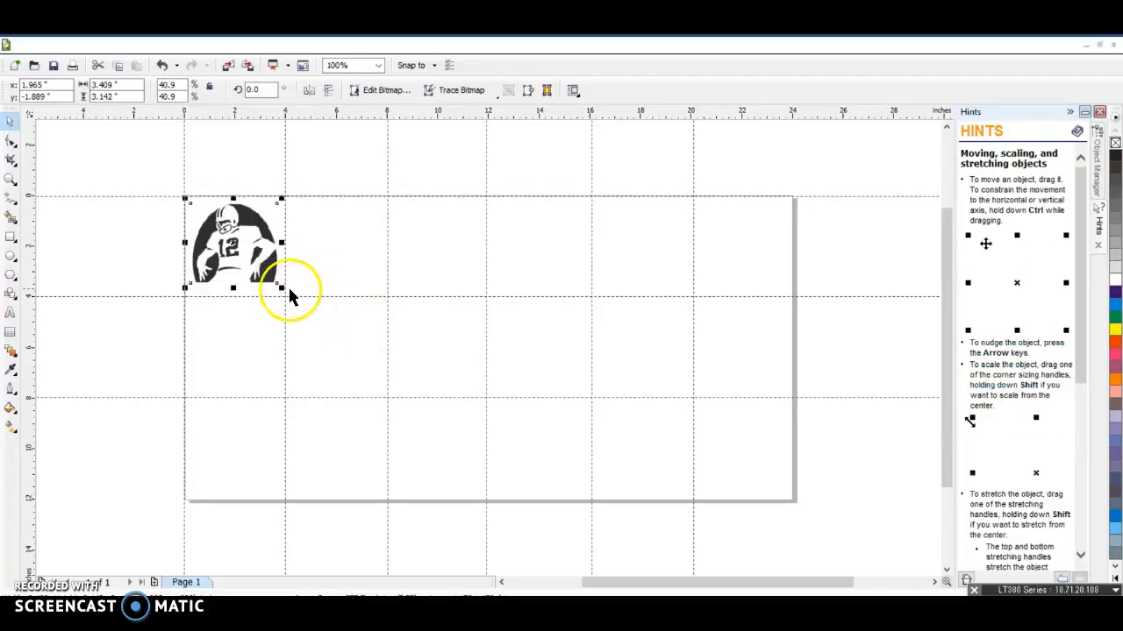
# Shrink the player image to about 3.0 by 2.8 inches and nudge it to fit inside the top-left cell
pyautogui.moveTo(282, 287); pyautogui.dragTo(272, 278)
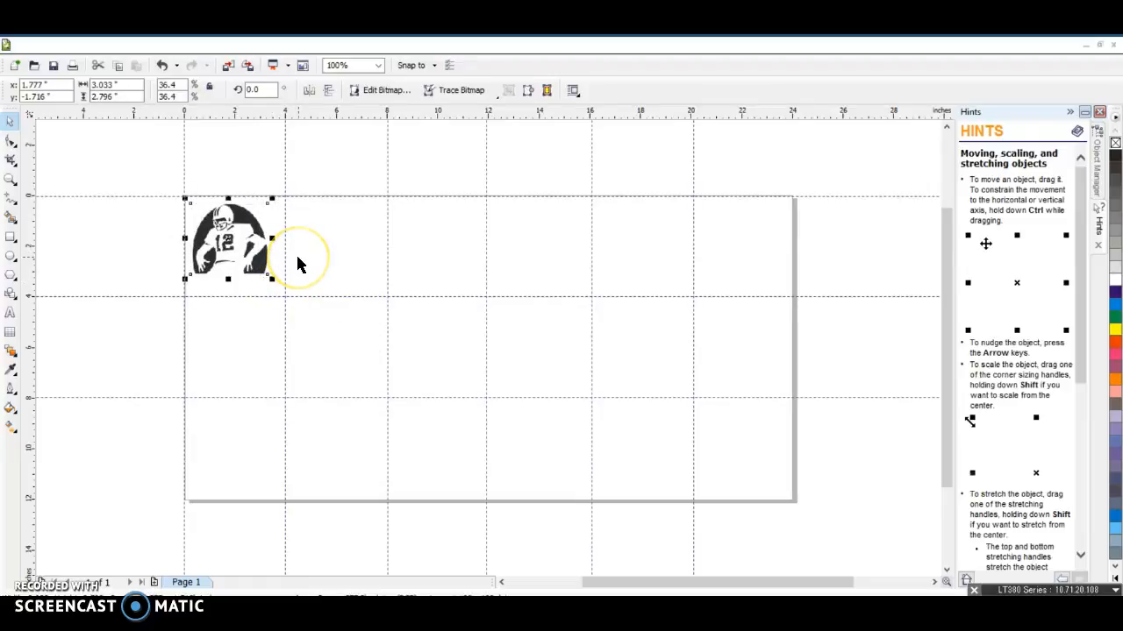
pyautogui.press('Right')
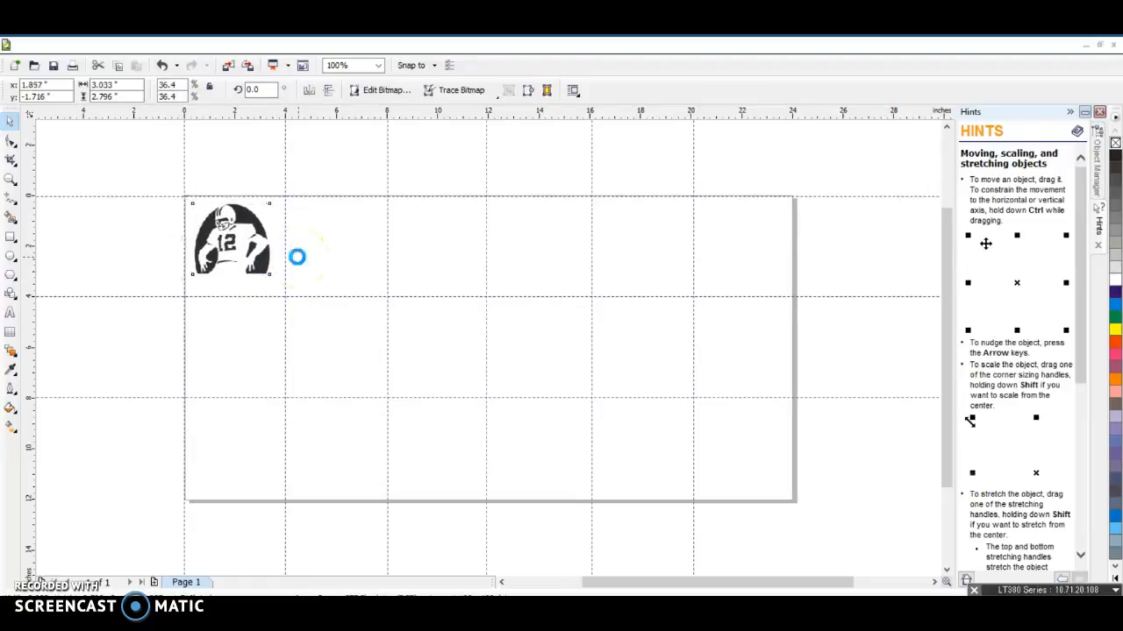
pyautogui.press('Down')
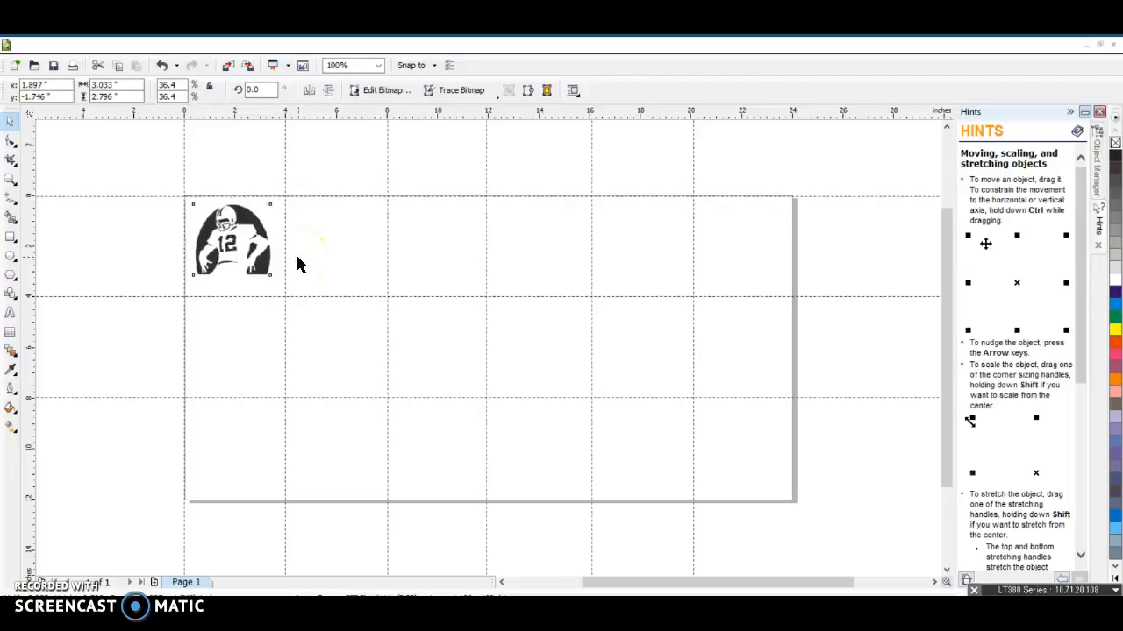
pyautogui.press('Down')
pyautogui.press('Down')
pyautogui.press('Up')
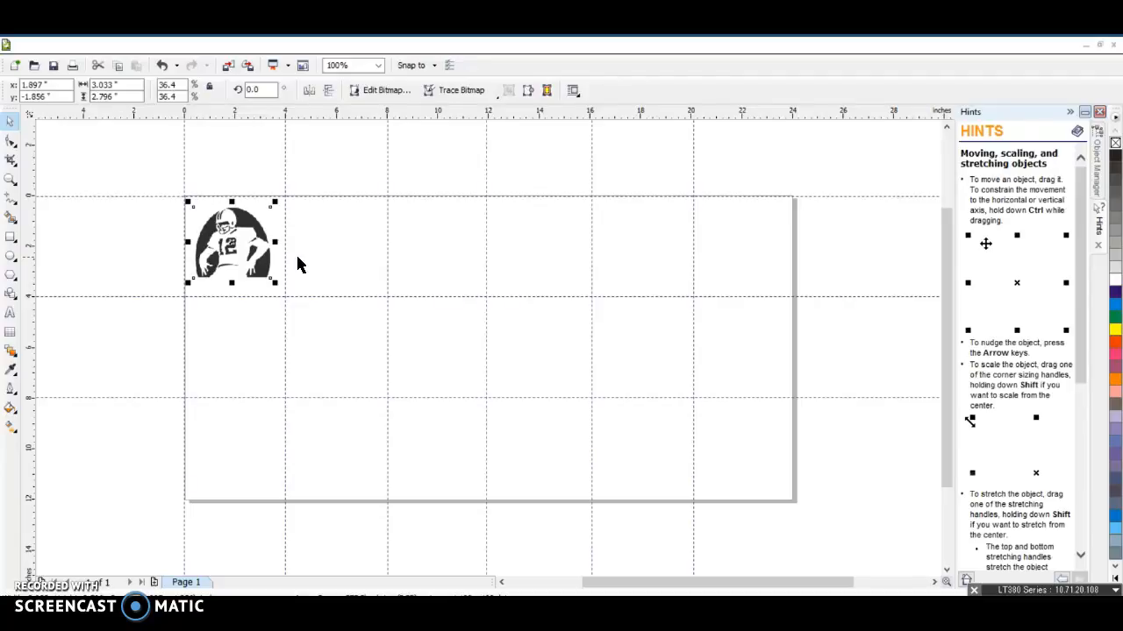
pyautogui.press('Down')
pyautogui.press('Down')
pyautogui.click(128, 209)
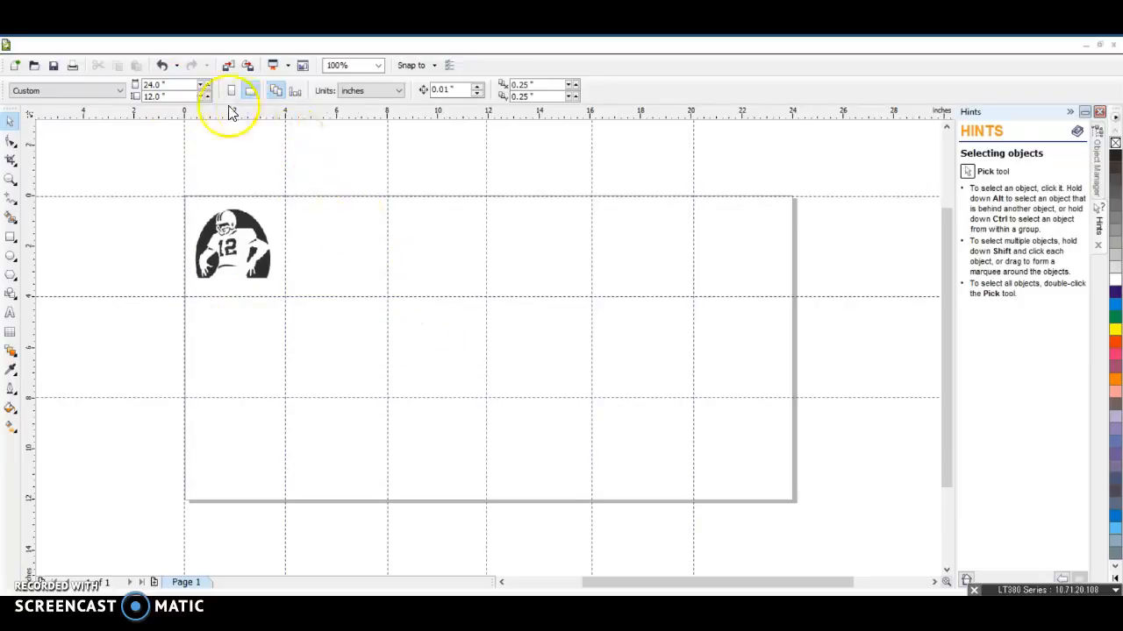
# Move the player image slightly lower within the top-left cell
pyautogui.click(221, 244)
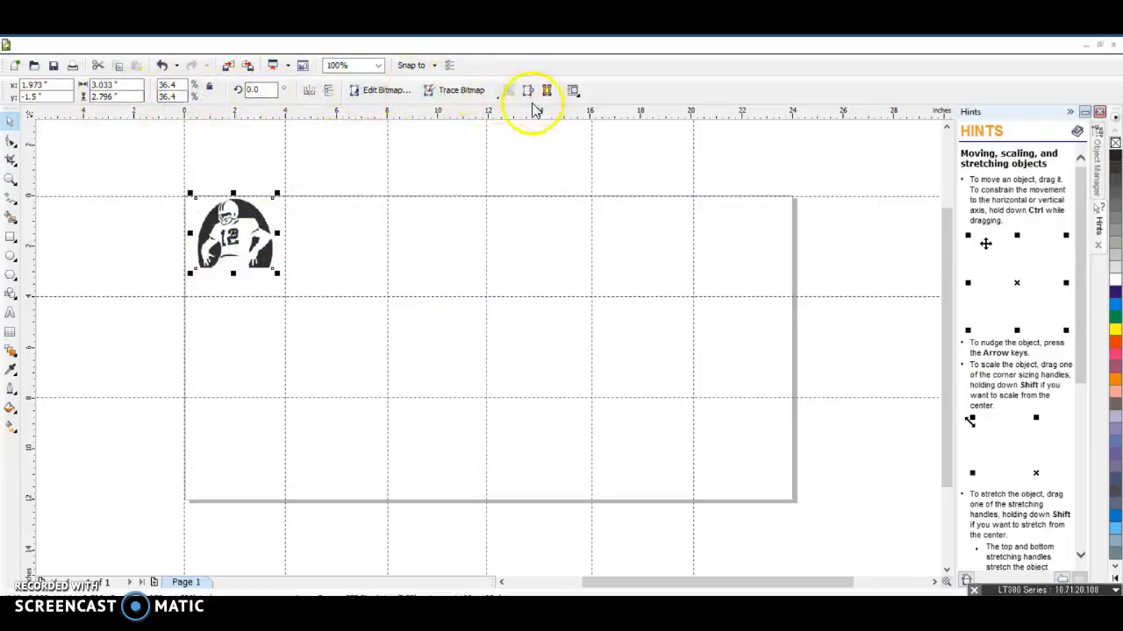
pyautogui.click(436, 357)
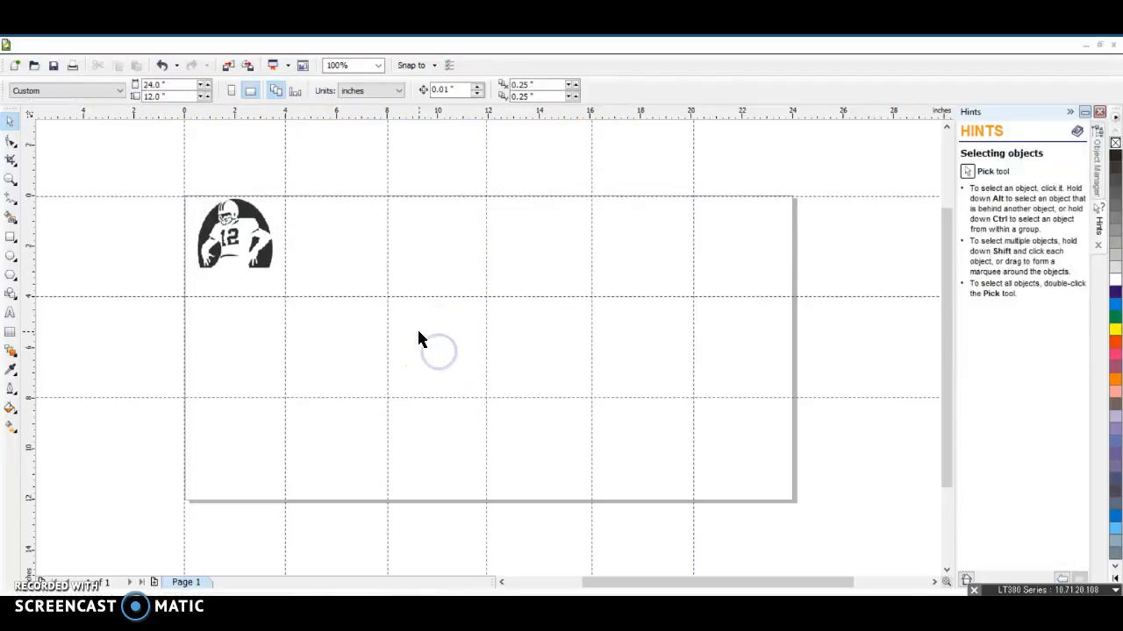
pyautogui.click(254, 241)
pyautogui.moveTo(289, 261); pyautogui.dragTo(293, 263)
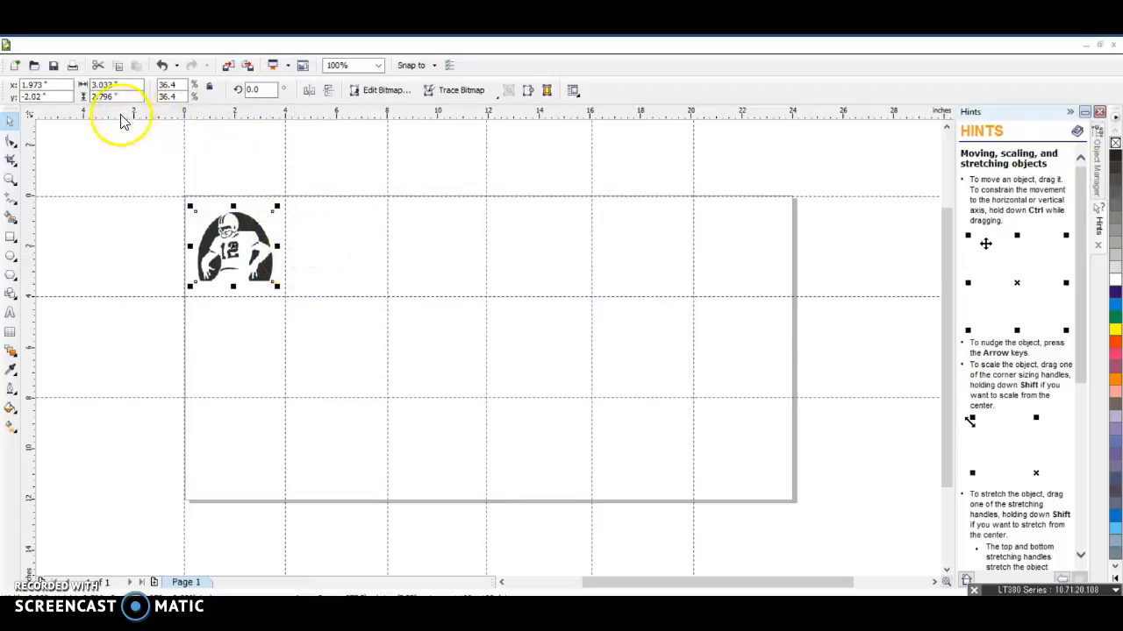
# Import adell.jpg and place it in the second cell of the top row, about 3.4 by 1.7 inches
pyautogui.click(228, 69)
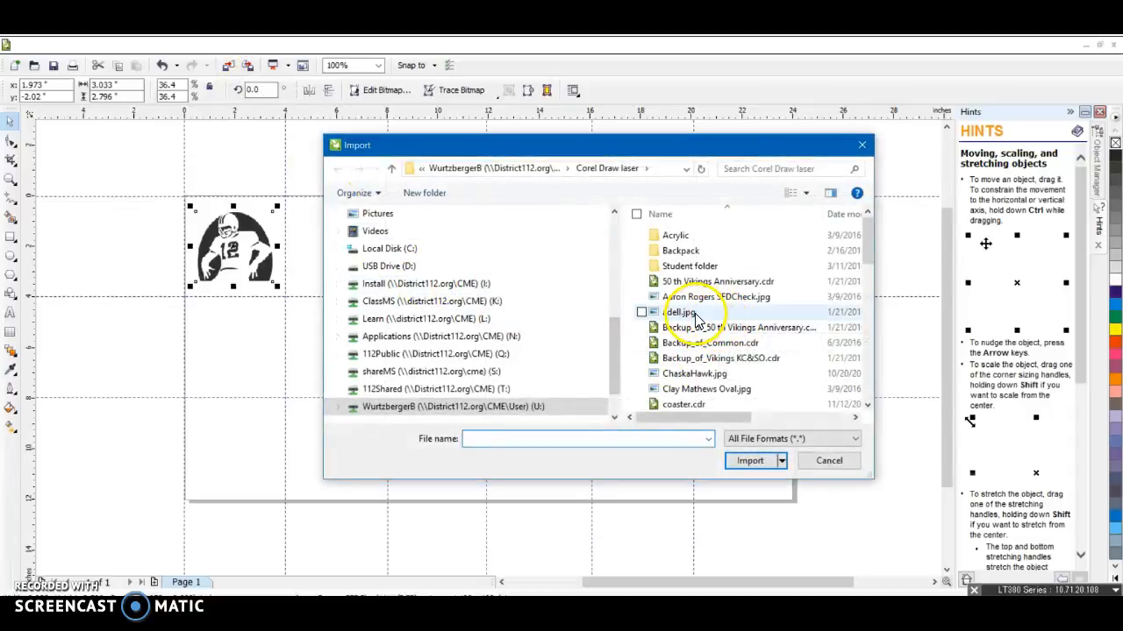
pyautogui.click(693, 314)
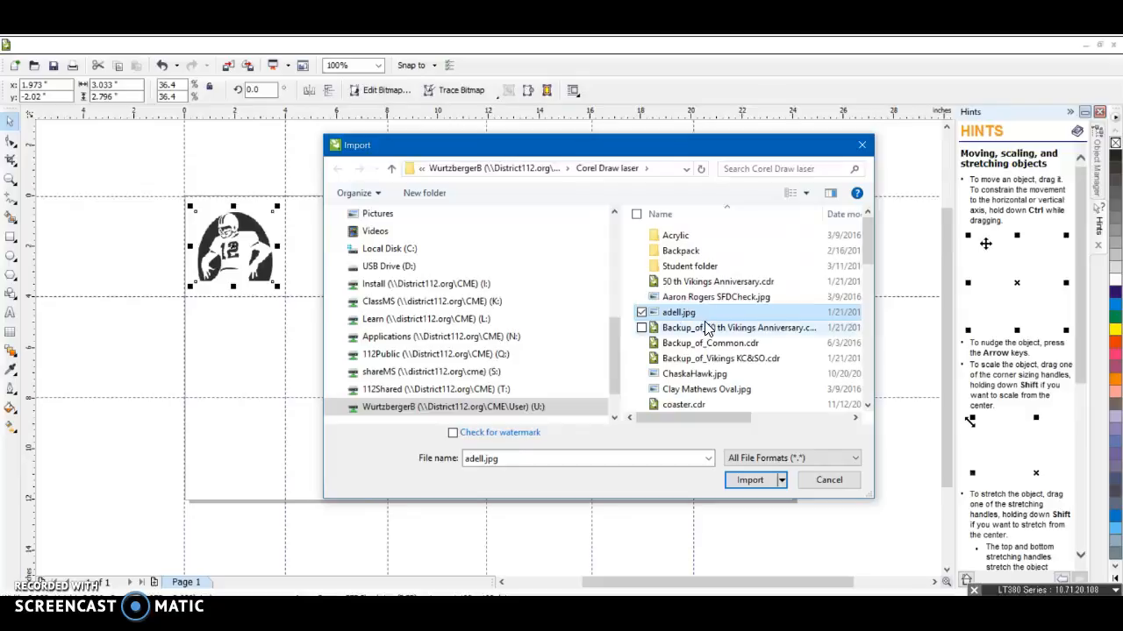
pyautogui.click(752, 481)
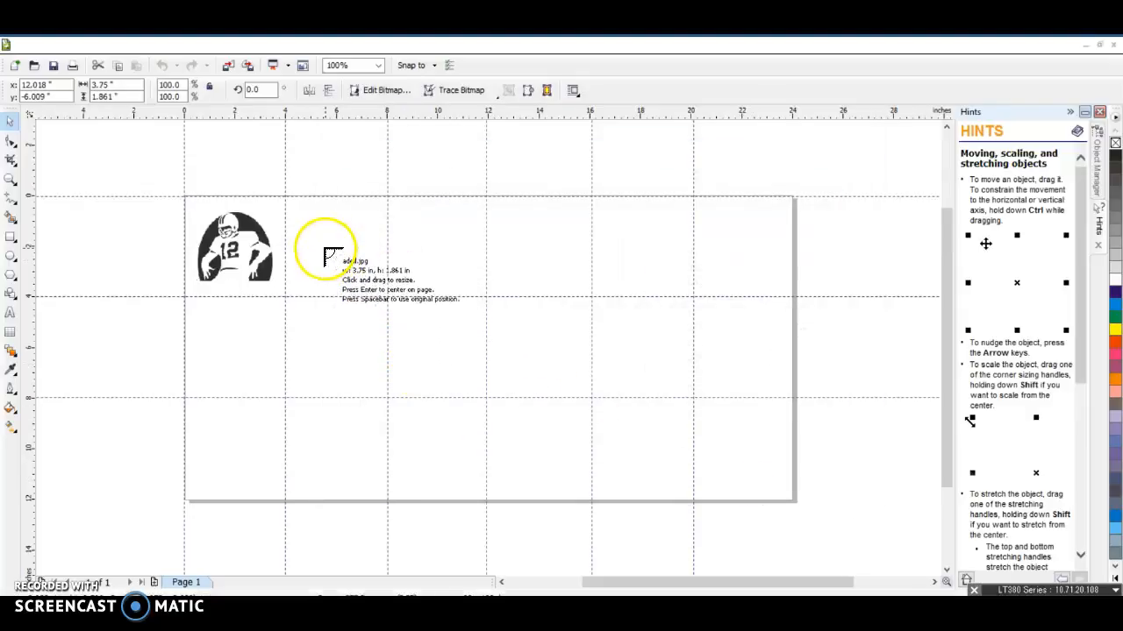
pyautogui.moveTo(295, 209); pyautogui.dragTo(378, 292)
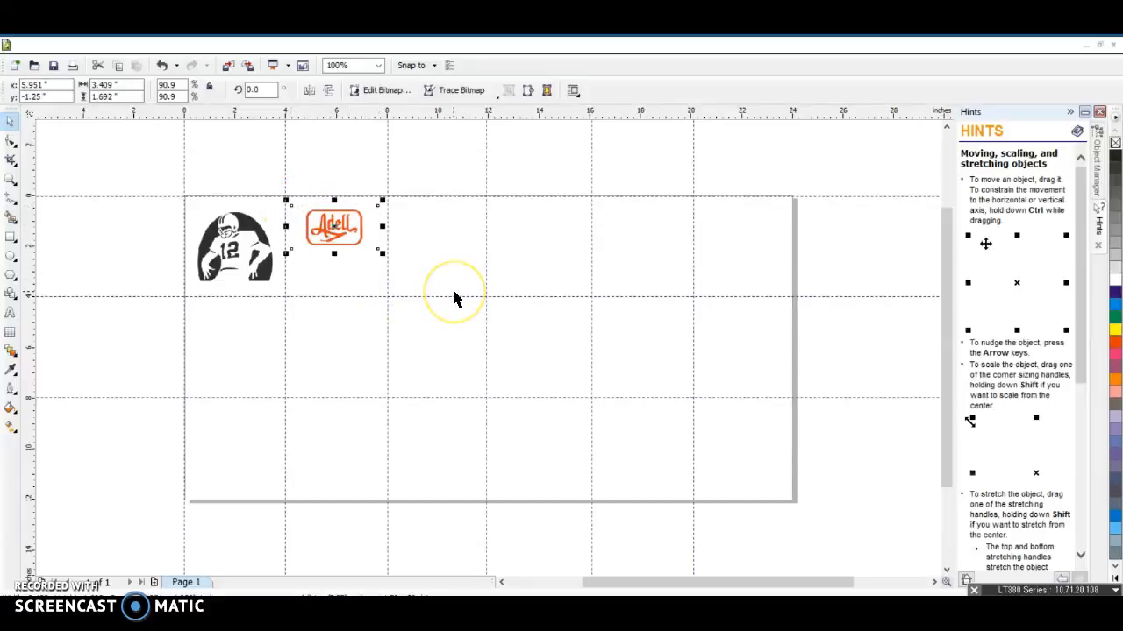
# Nudge the Adell logo image slightly right and down within the second top-row cell
pyautogui.press('Right')
pyautogui.press('Right')
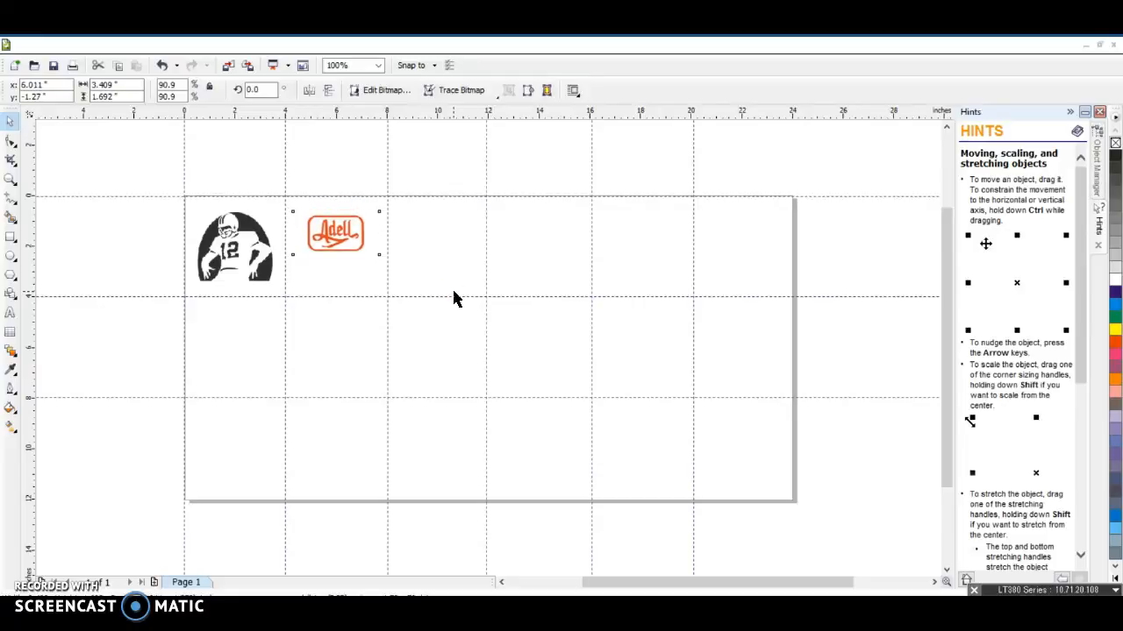
pyautogui.press('Down')
pyautogui.press('Down')
pyautogui.press('Down')
pyautogui.press('Down')
pyautogui.press('Down')
pyautogui.press('Down')
pyautogui.press('Down')
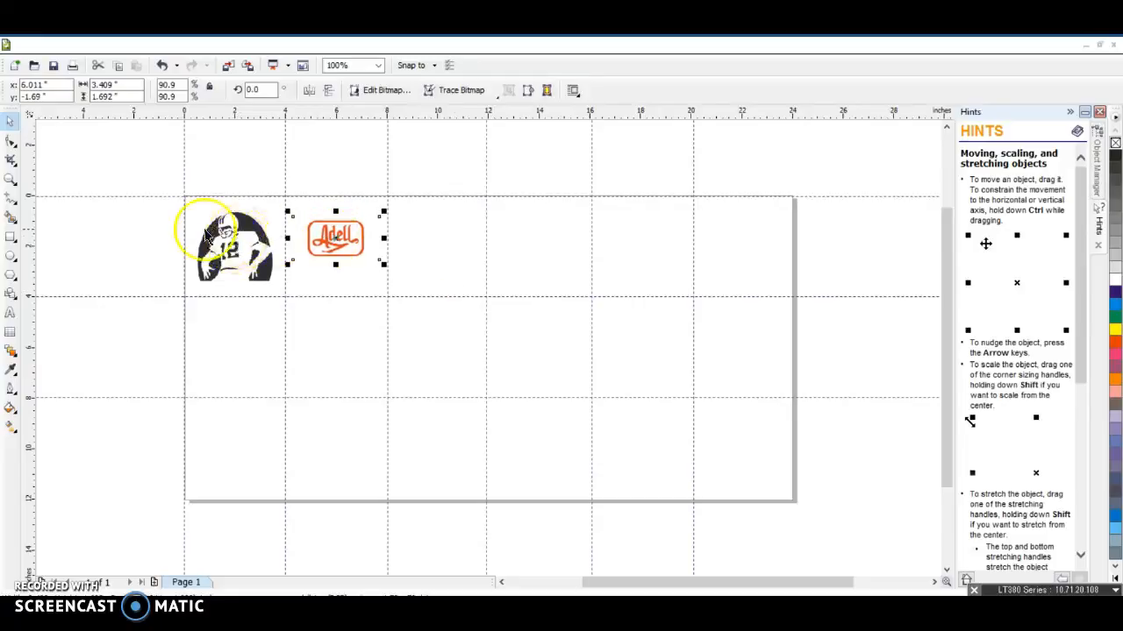
pyautogui.click(158, 239)
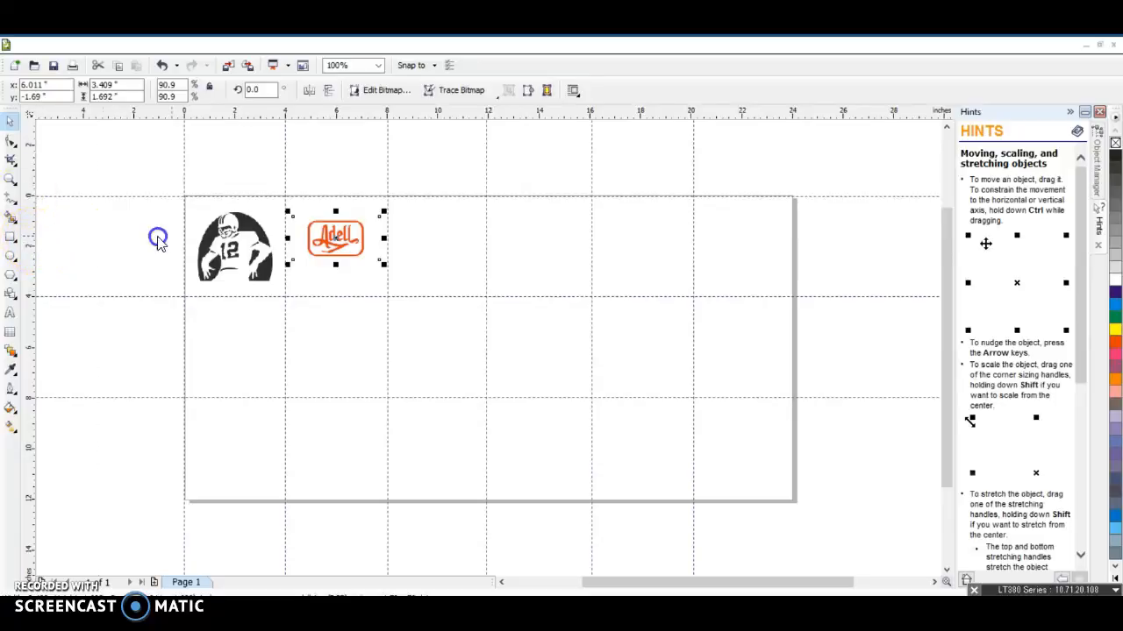
# Add a vertical and a horizontal guideline crossing through the centre of the Adell logo image
pyautogui.click(334, 244)
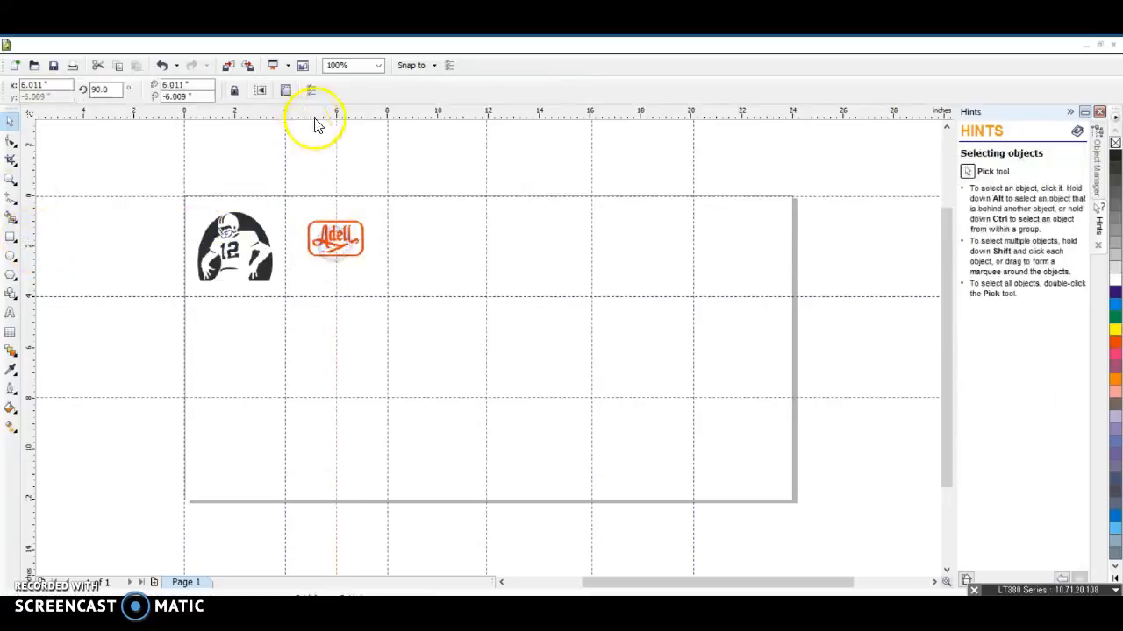
pyautogui.moveTo(320, 182); pyautogui.dragTo(324, 246)
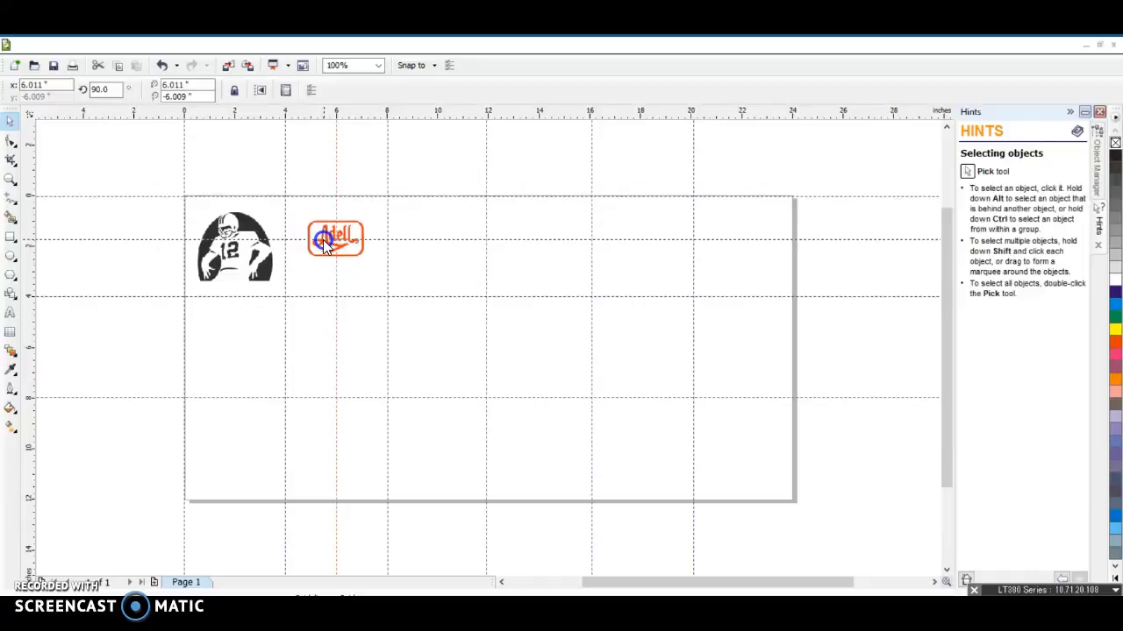
# Select the Adell logo image and nudge it one step down and one step right
pyautogui.click(326, 246)
pyautogui.click(355, 256)
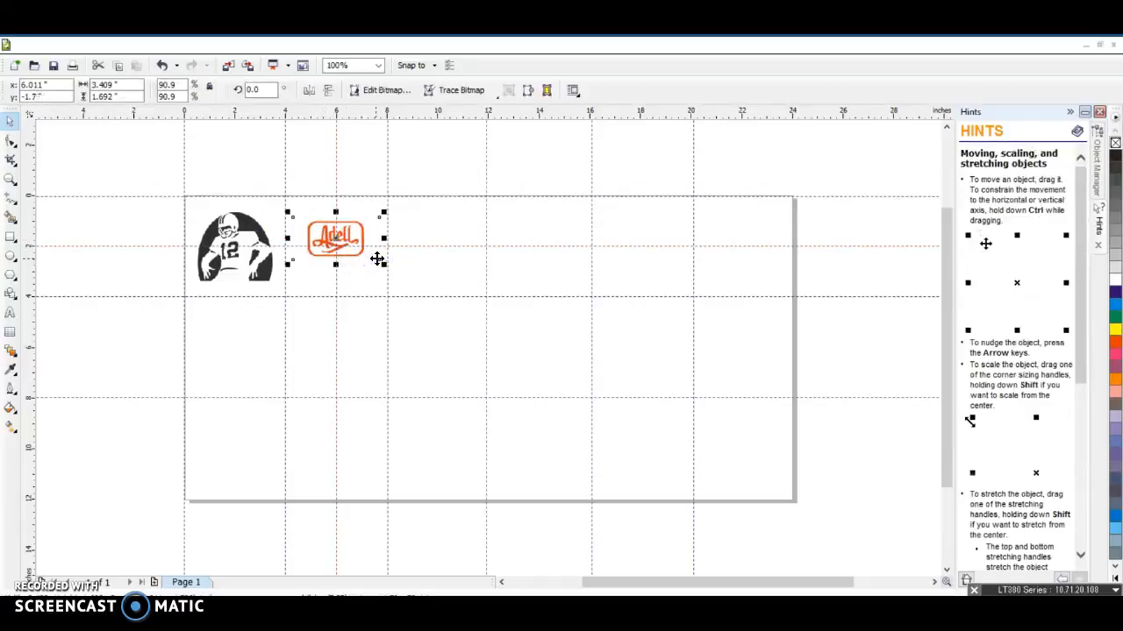
pyautogui.press('Down')
pyautogui.press('Right')
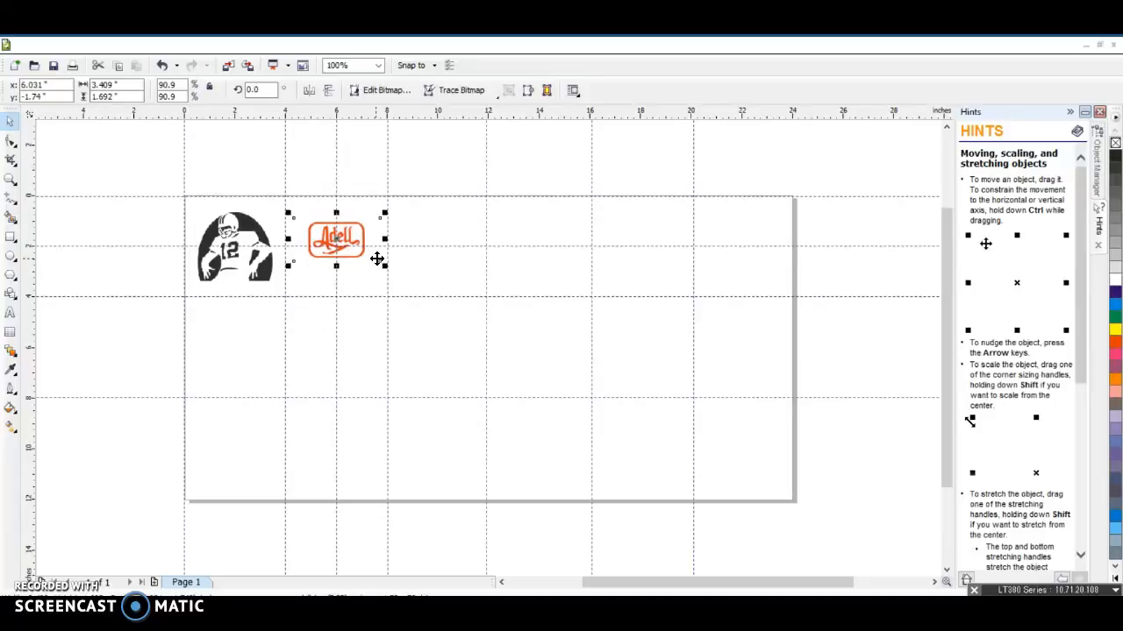
# Drag the Adell logo so its centre sits exactly on the new guideline intersection
pyautogui.click(376, 317)
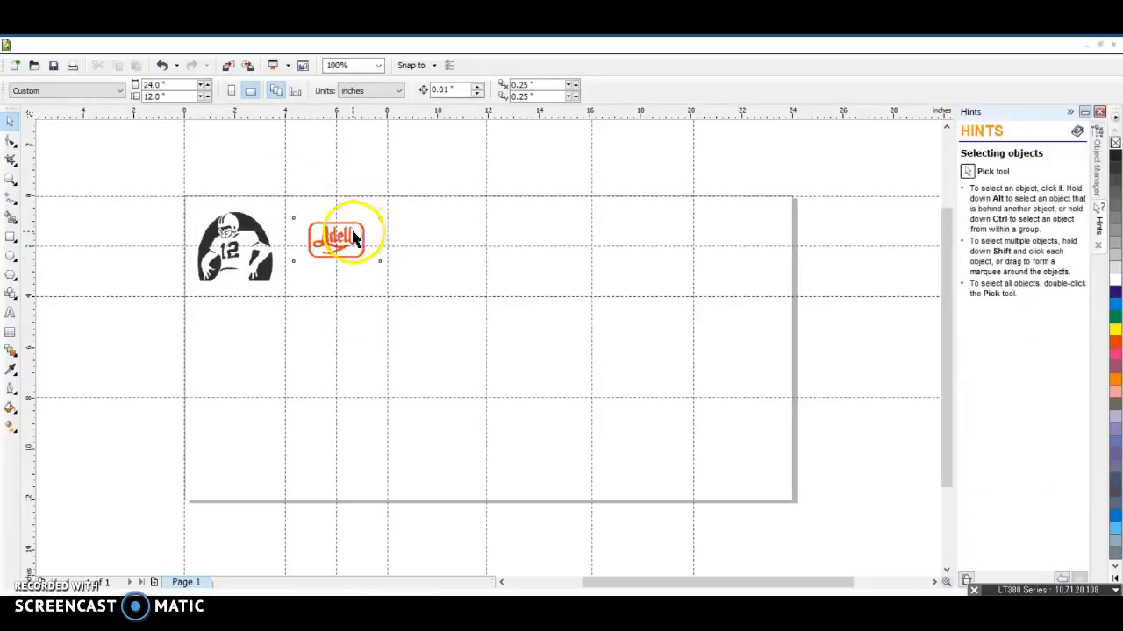
pyautogui.click(354, 239)
pyautogui.scroll(2, 488, 345)
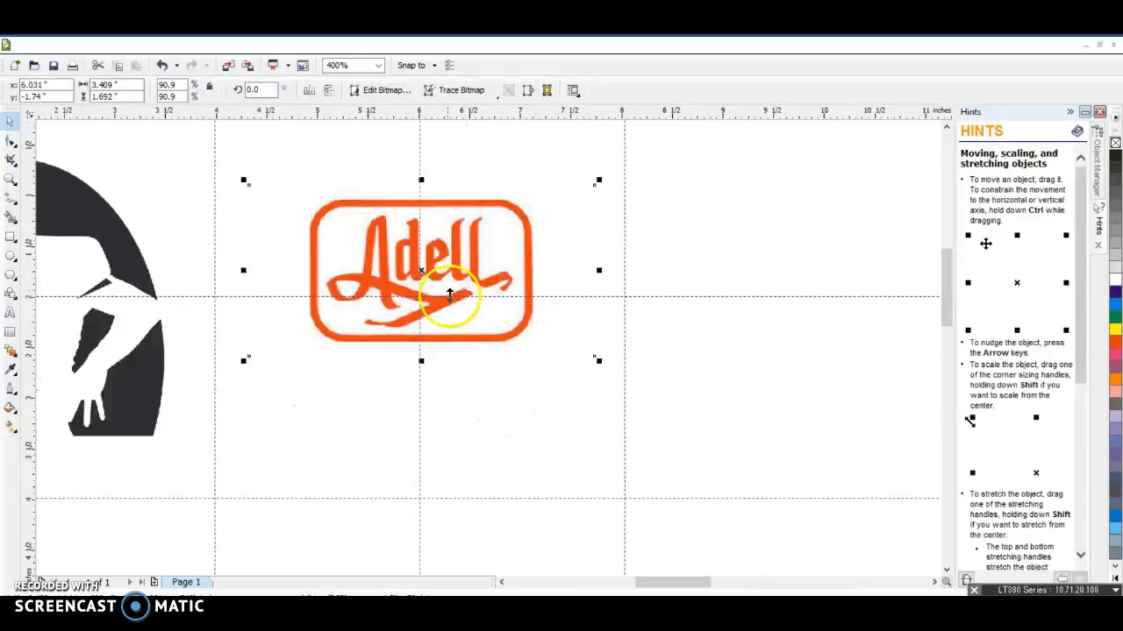
pyautogui.scroll(1, 449, 295)
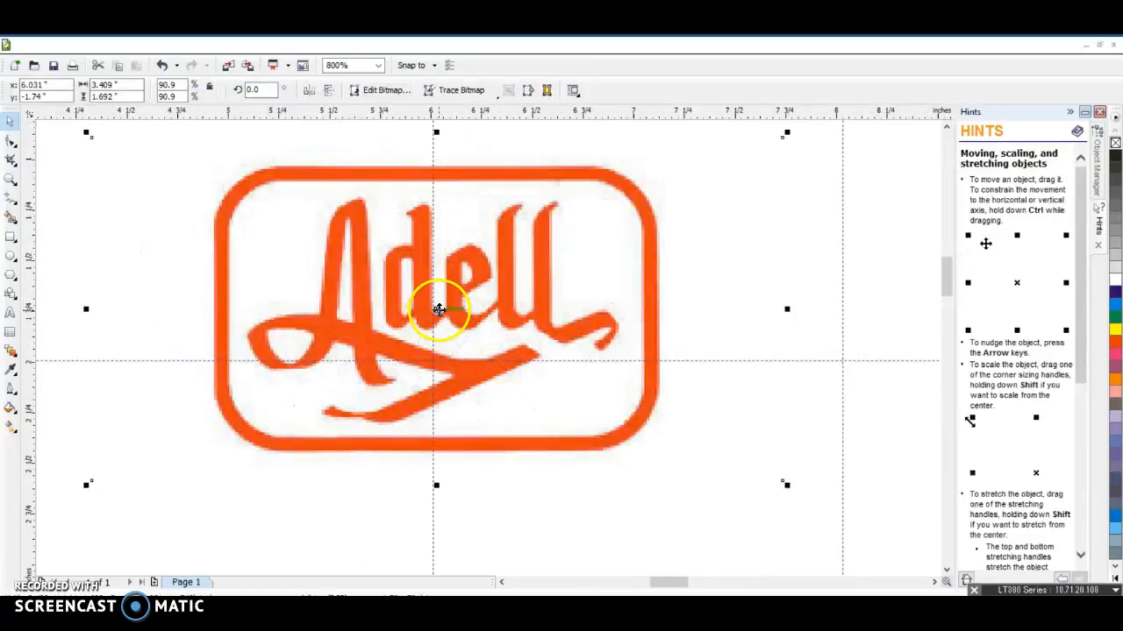
pyautogui.moveTo(437, 308); pyautogui.dragTo(431, 364)
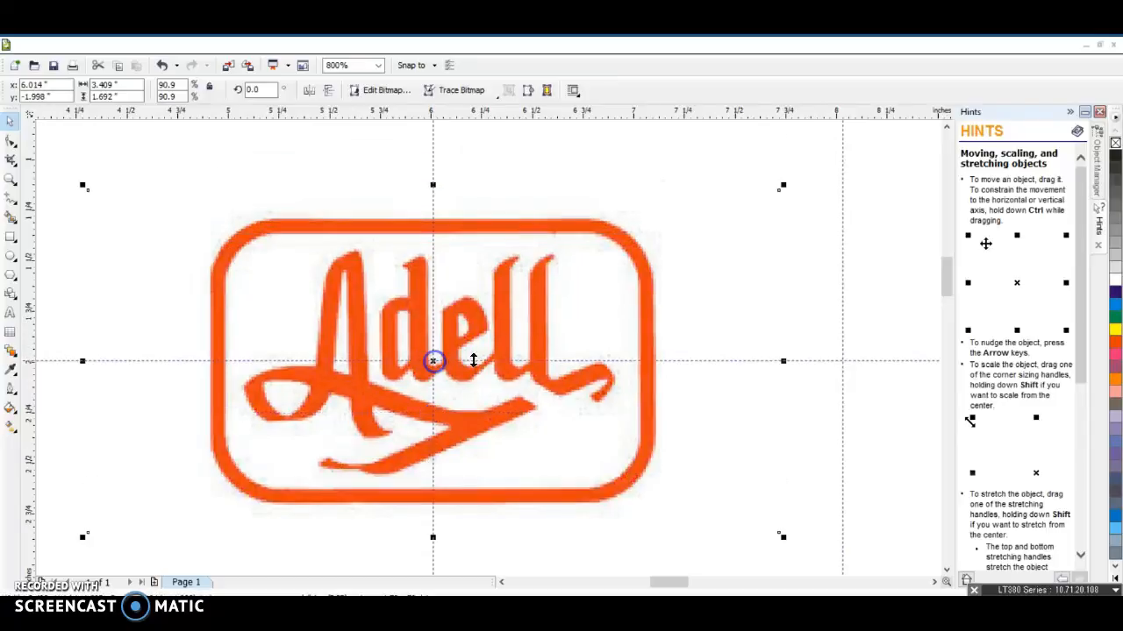
pyautogui.scroll(-1, 608, 369)
pyautogui.scroll(-1, 488, 347)
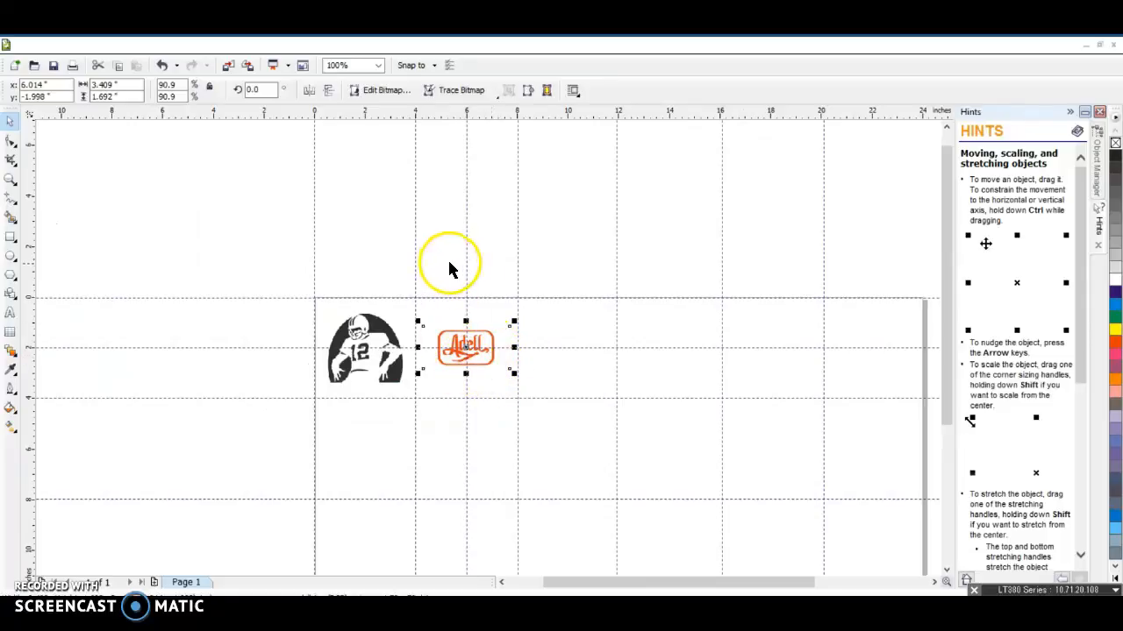
# Add the text "like this logo" above the Adell image and scale it up to about 33 pt
pyautogui.click(10, 313)
pyautogui.click(443, 313)
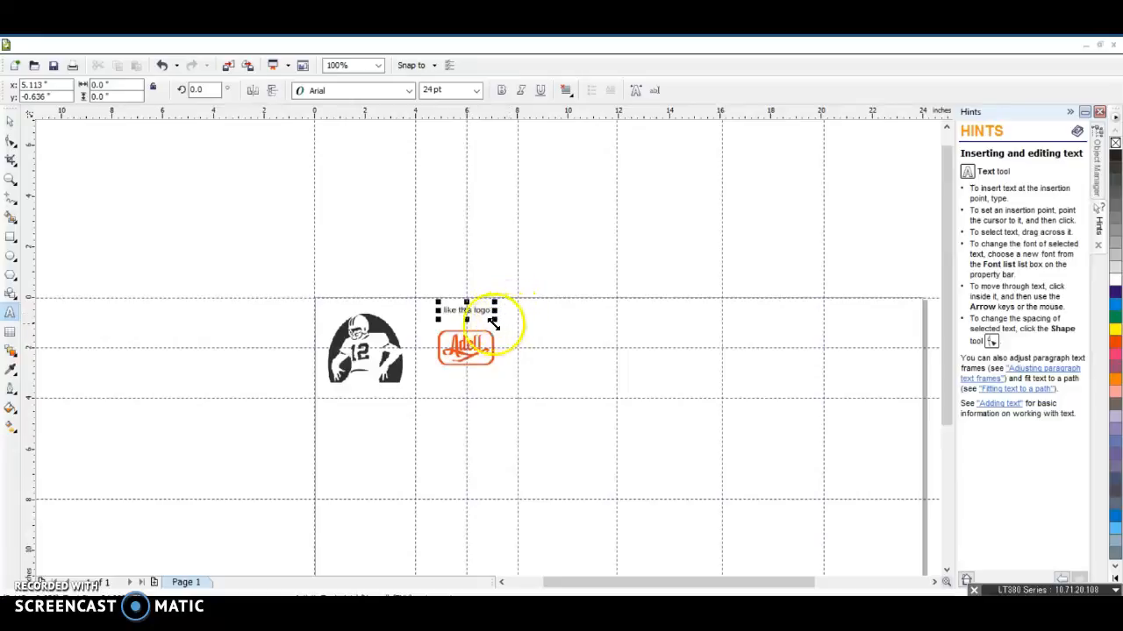
pyautogui.moveTo(495, 320); pyautogui.dragTo(511, 338)
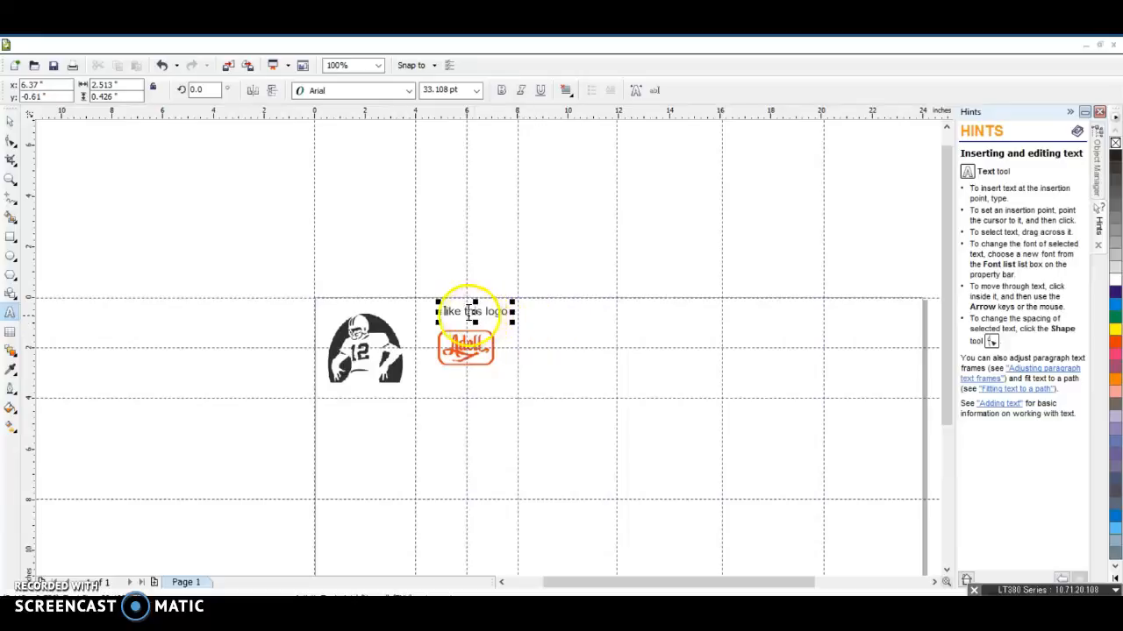
pyautogui.click(450, 309)
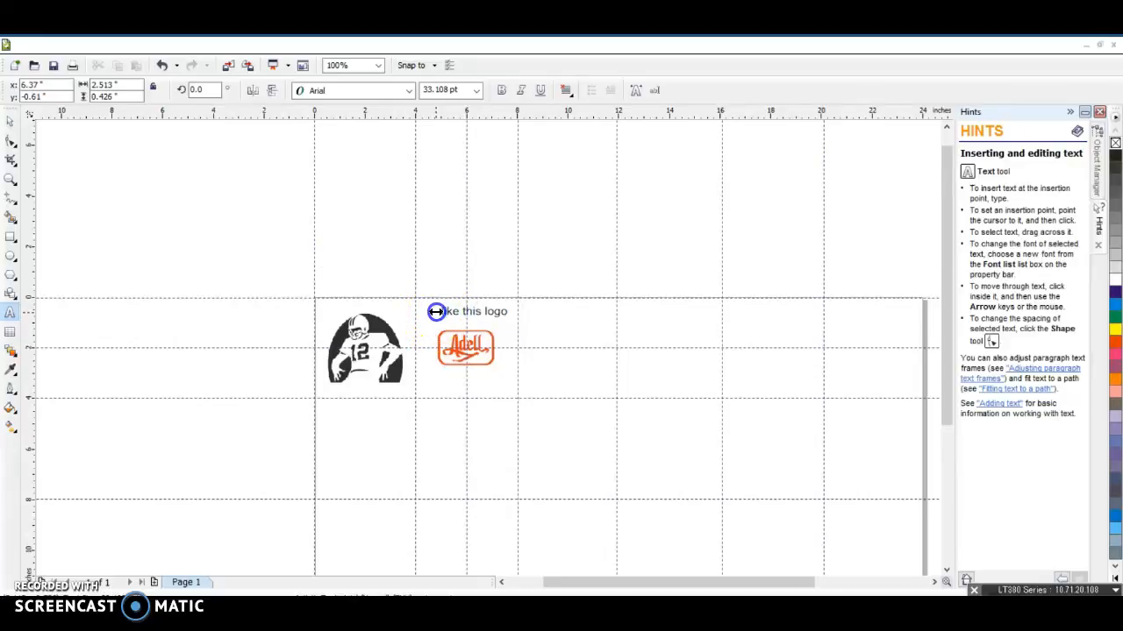
pyautogui.click(278, 293)
pyautogui.scroll(-2, 494, 354)
pyautogui.scroll(-3, 488, 349)
pyautogui.scroll(5, 489, 348)
pyautogui.scroll(-5, 489, 348)
pyautogui.scroll(3, 488, 349)
pyautogui.scroll(-3, 489, 349)
pyautogui.scroll(5, 489, 348)
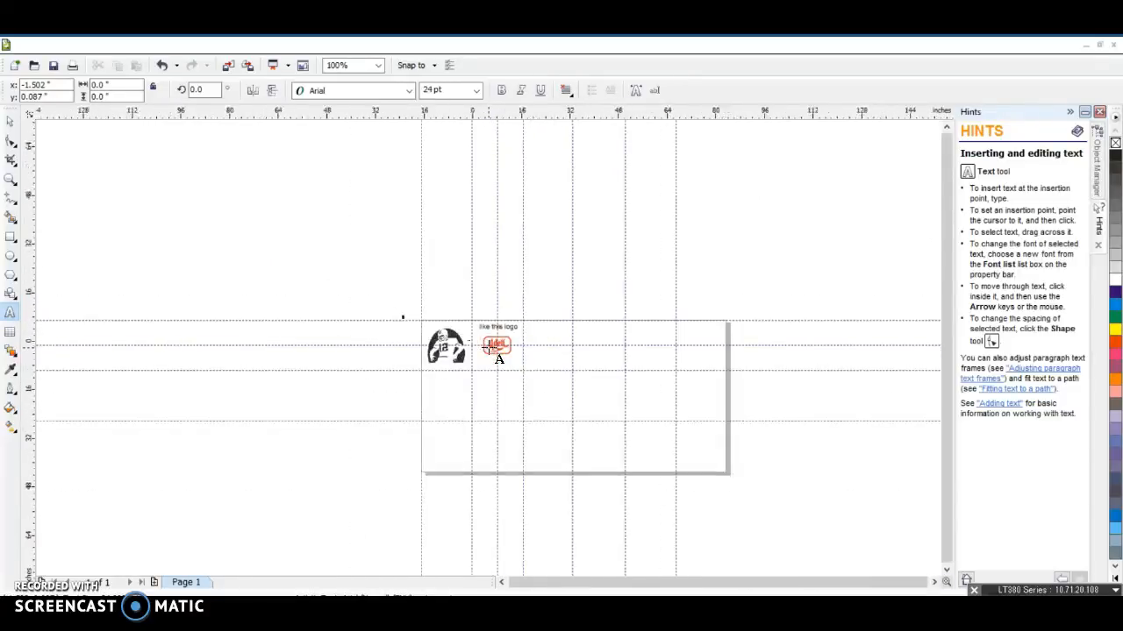
pyautogui.scroll(-5, 488, 348)
pyautogui.scroll(2, 489, 348)
pyautogui.scroll(5, 488, 348)
pyautogui.scroll(-7, 489, 348)
pyautogui.scroll(5, 489, 348)
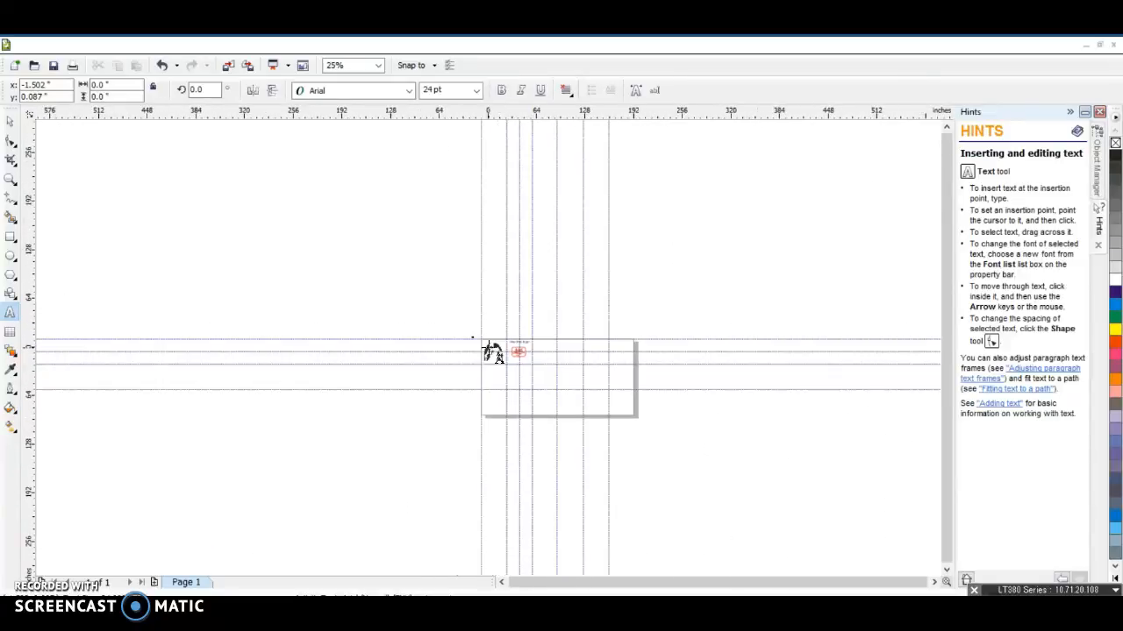
pyautogui.scroll(-4, 489, 348)
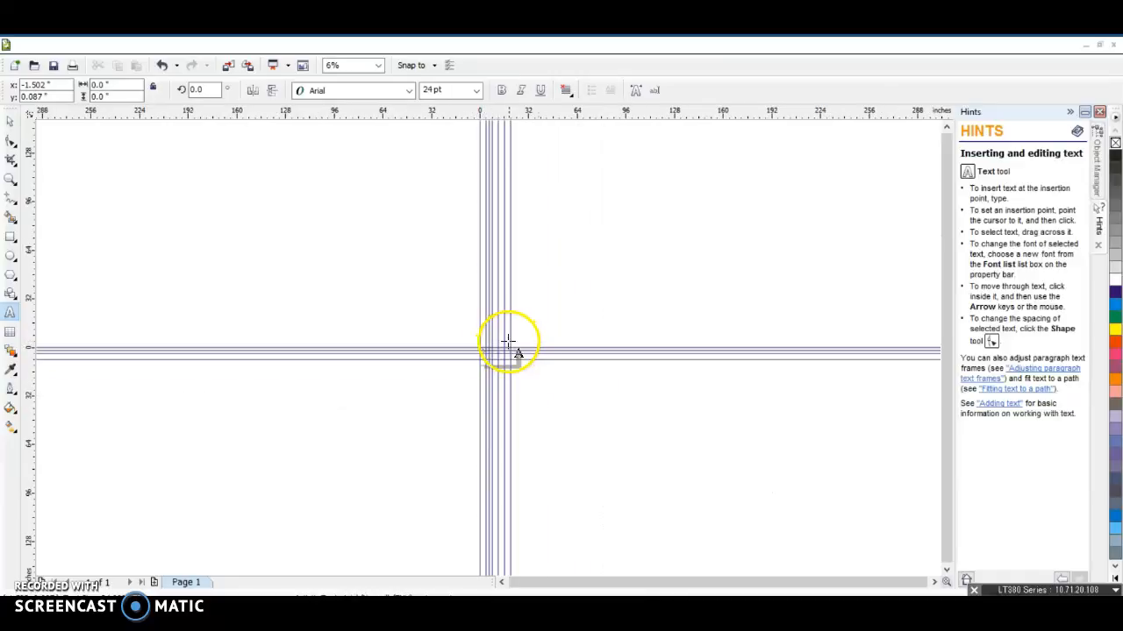
pyautogui.scroll(-2, 496, 351)
pyautogui.scroll(1, 414, 363)
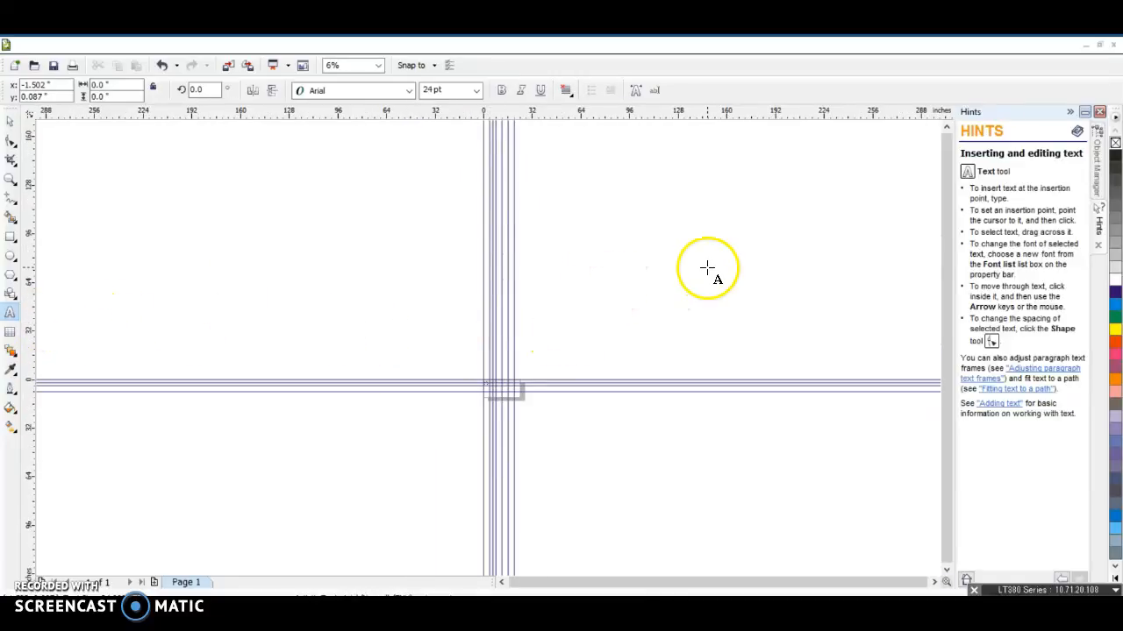
pyautogui.click(859, 147)
pyautogui.moveTo(859, 147); pyautogui.dragTo(865, 150)
pyautogui.click(632, 268)
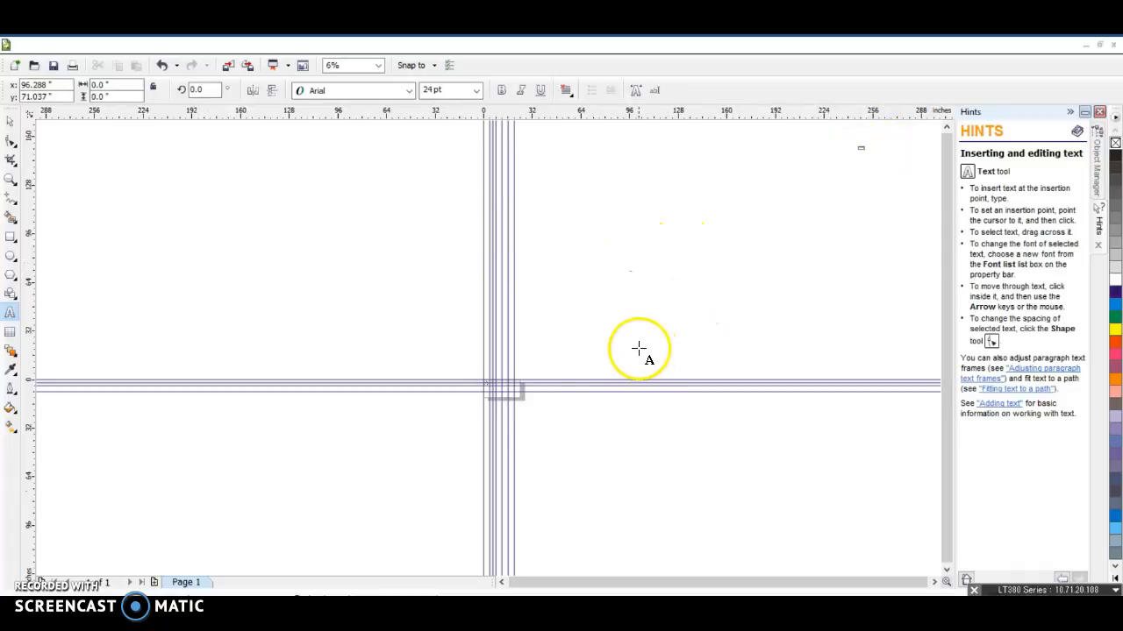
pyautogui.scroll(5, 499, 396)
pyautogui.scroll(2, 489, 337)
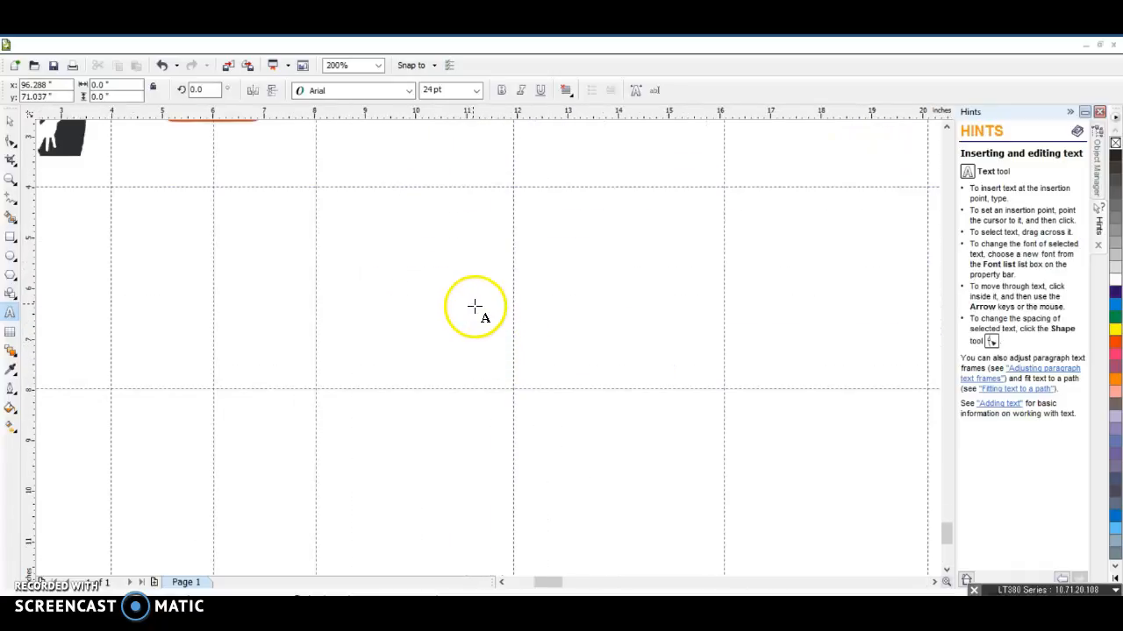
pyautogui.scroll(-1, 491, 346)
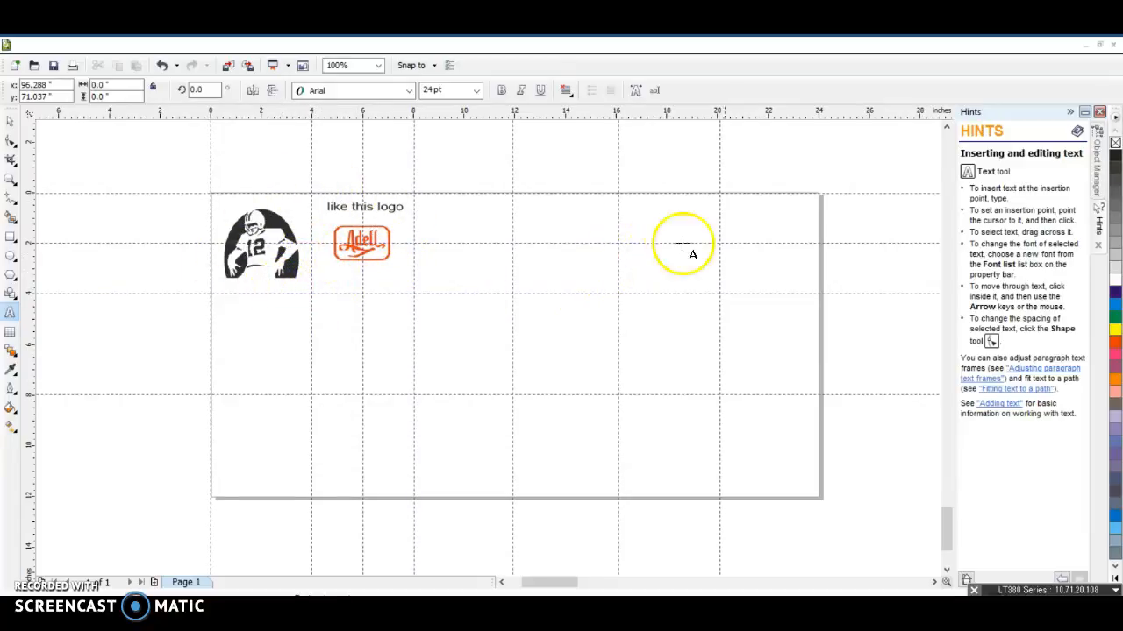
pyautogui.scroll(-5, 489, 346)
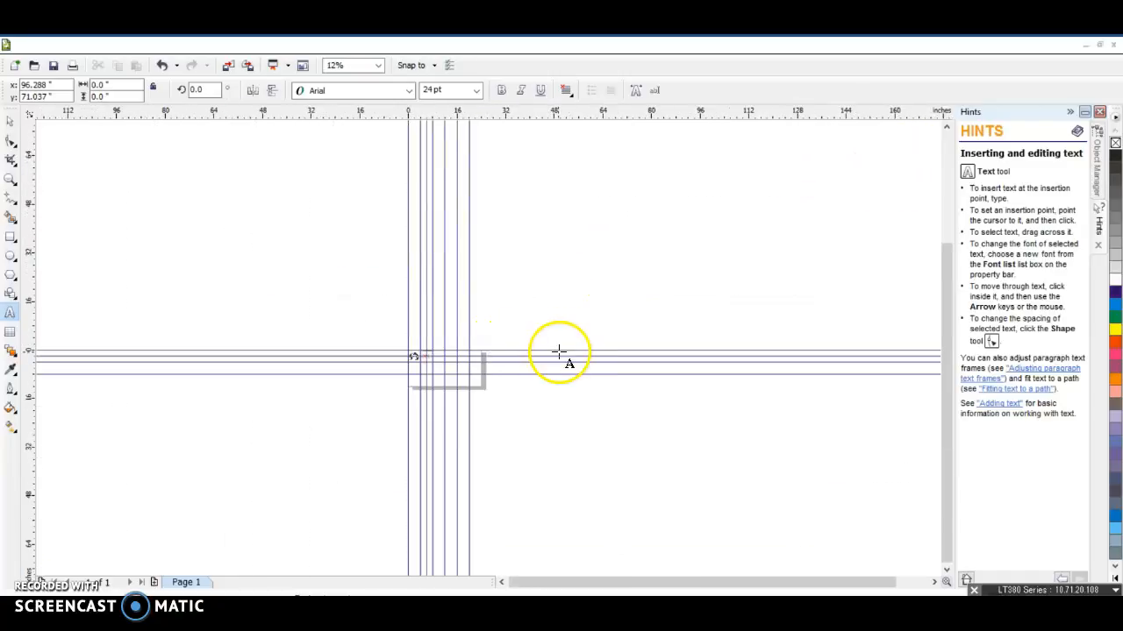
pyautogui.scroll(-1, 491, 350)
pyautogui.scroll(-1, 517, 327)
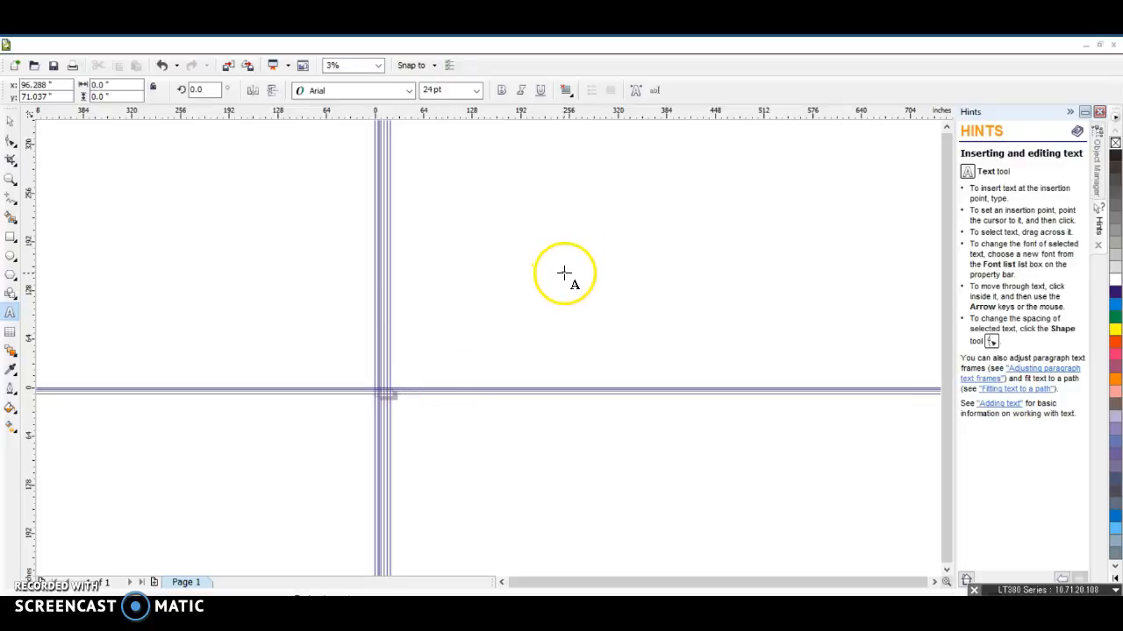
pyautogui.click(206, 268)
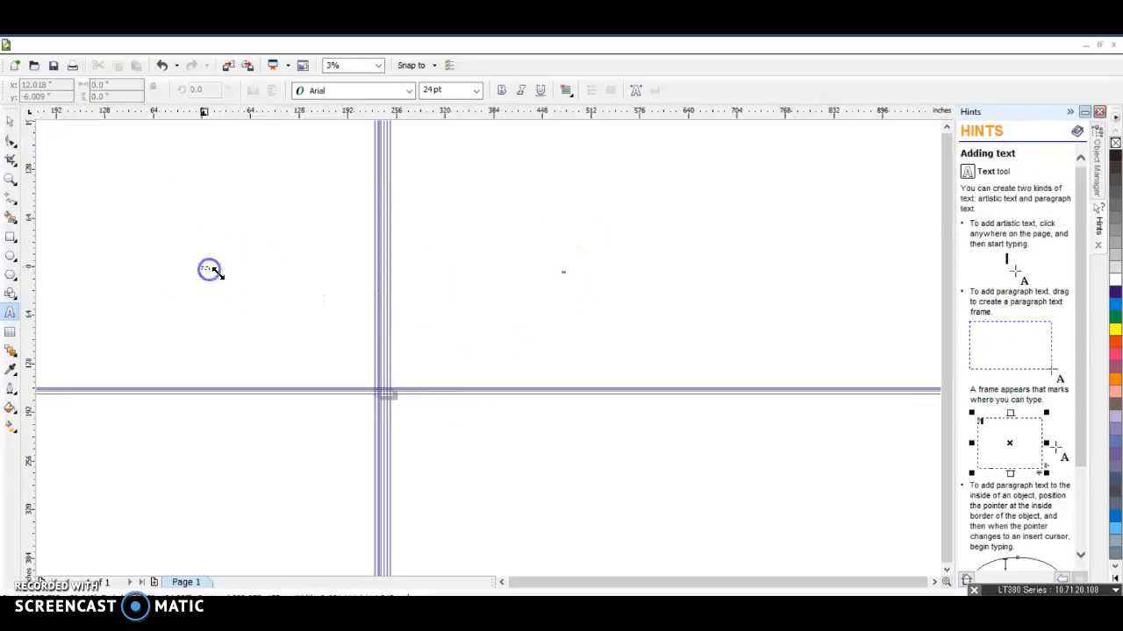
pyautogui.click(112, 396)
pyautogui.click(153, 460)
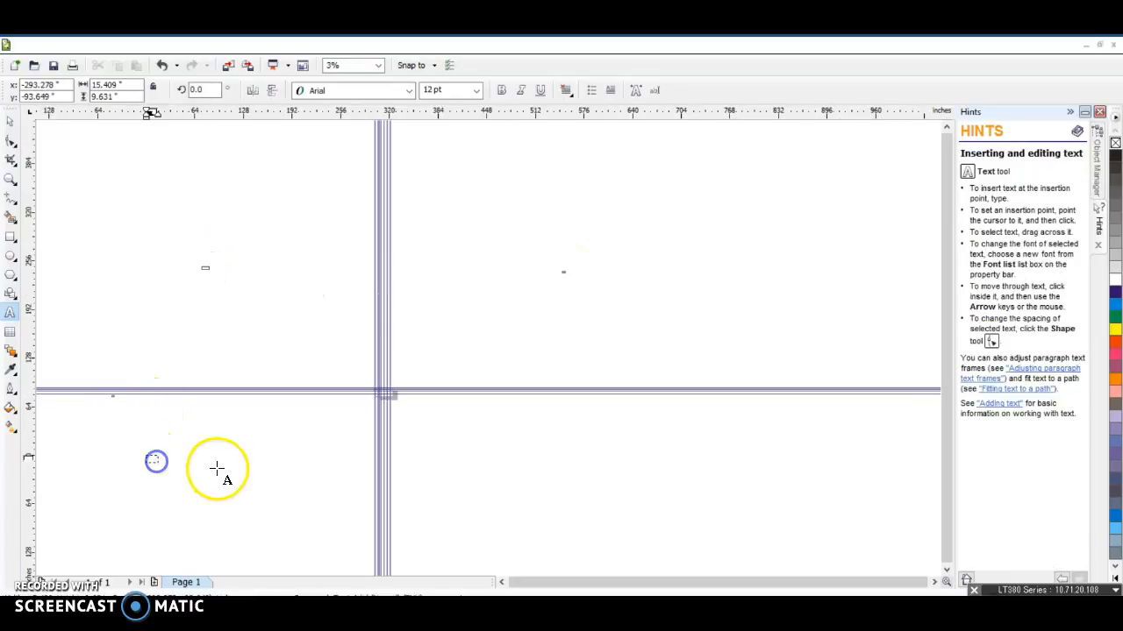
pyautogui.click(526, 464)
pyautogui.moveTo(533, 441); pyautogui.dragTo(562, 457)
pyautogui.click(485, 225)
pyautogui.click(466, 186)
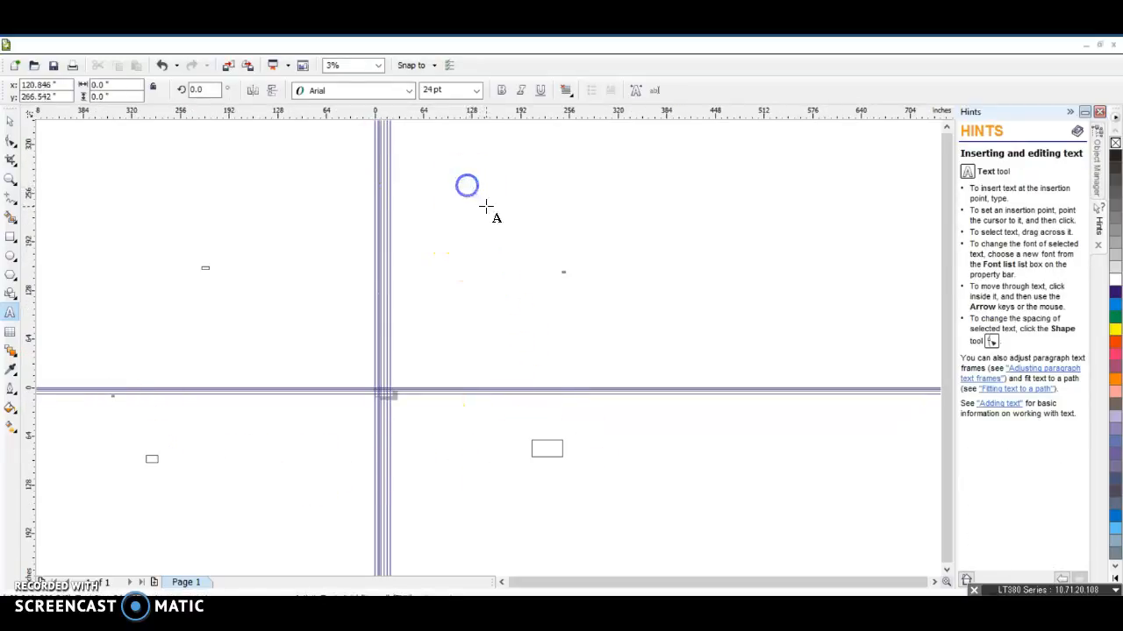
pyautogui.moveTo(478, 214); pyautogui.dragTo(470, 221)
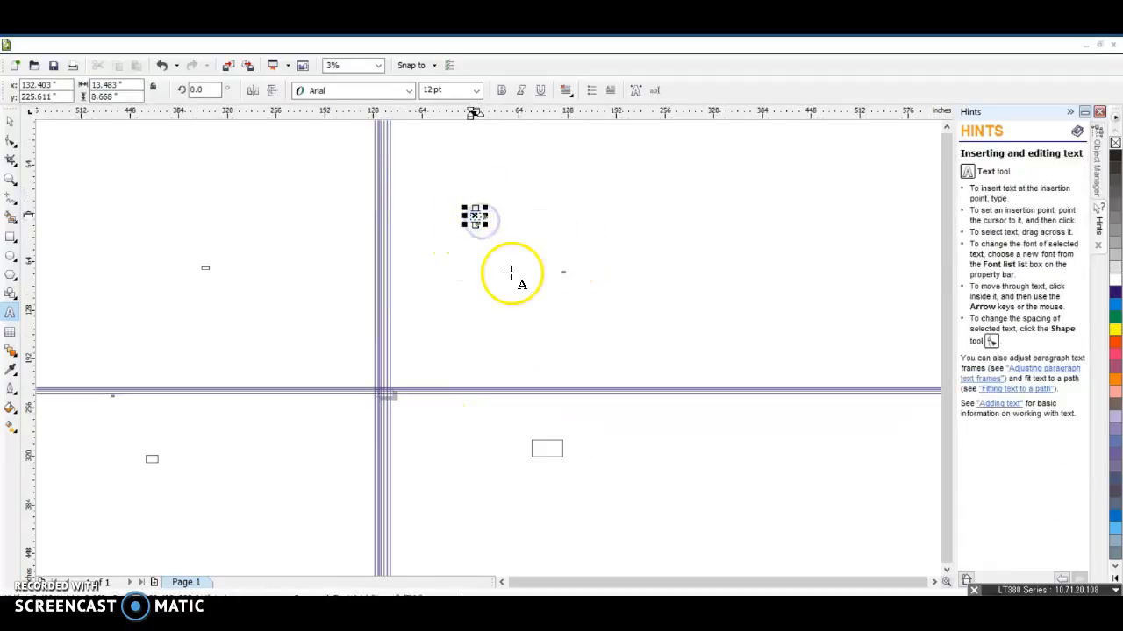
pyautogui.click(464, 303)
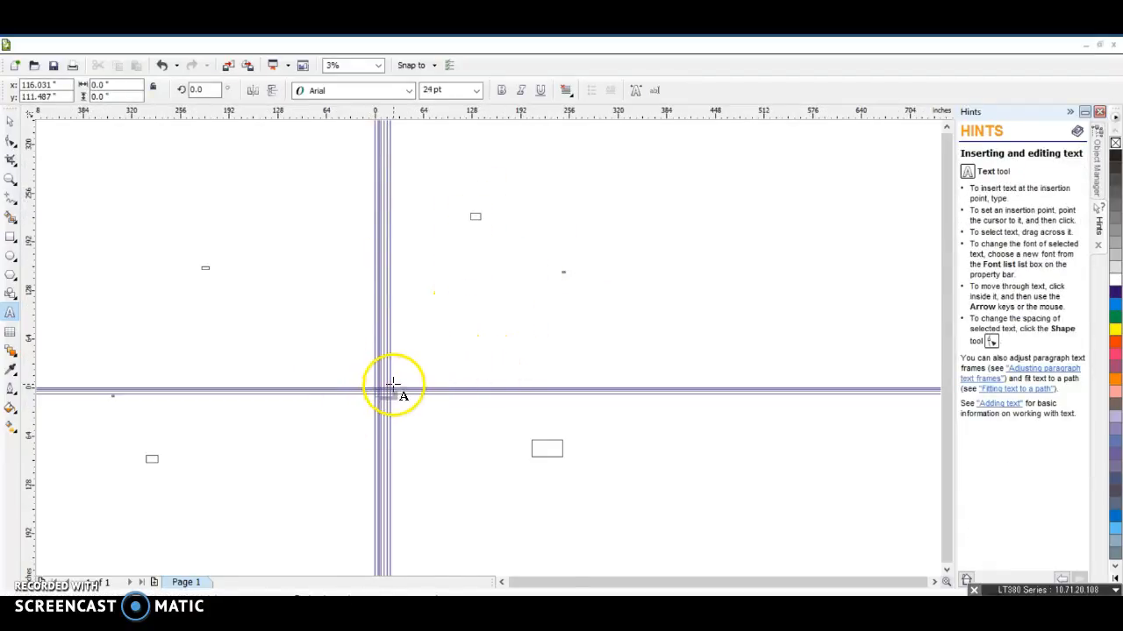
pyautogui.scroll(5, 396, 389)
pyautogui.scroll(2, 414, 431)
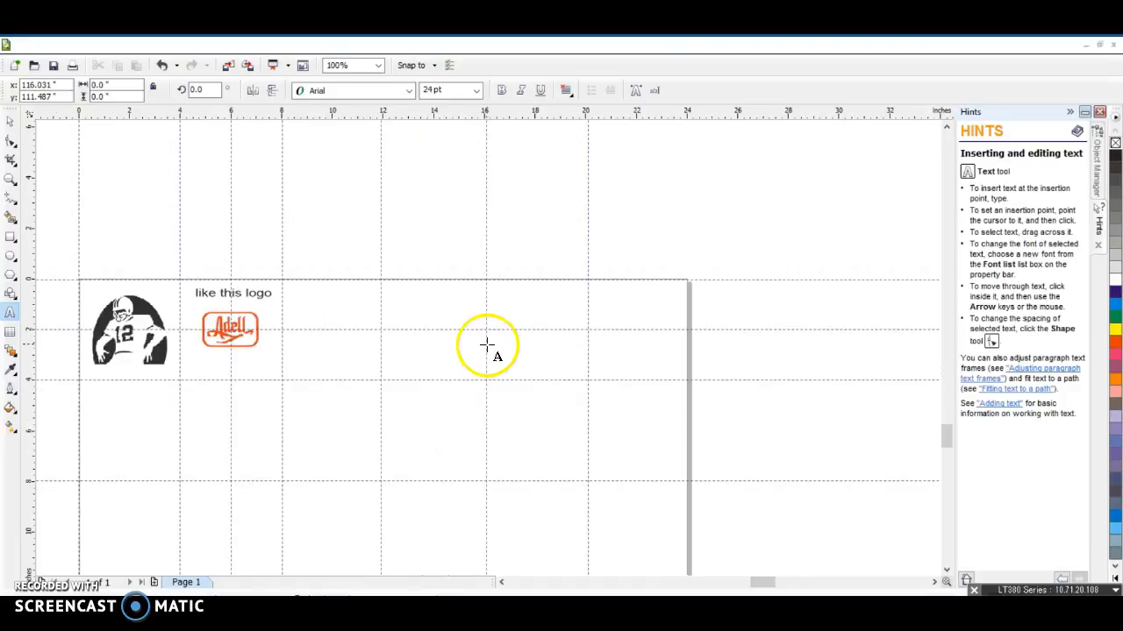
pyautogui.scroll(-7, 514, 346)
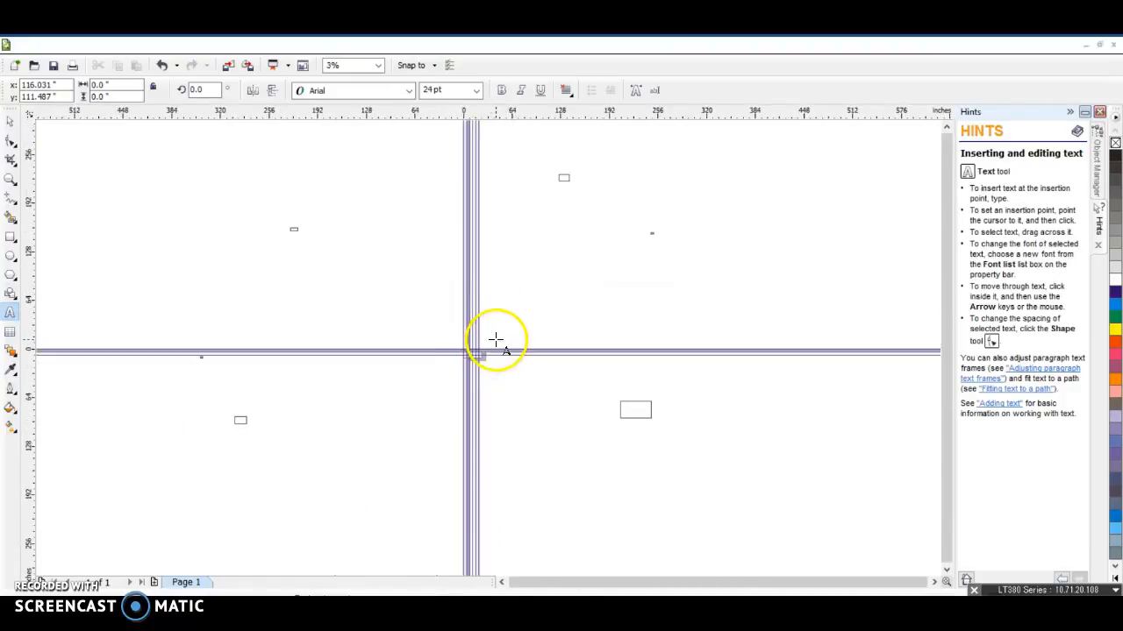
pyautogui.click(162, 66)
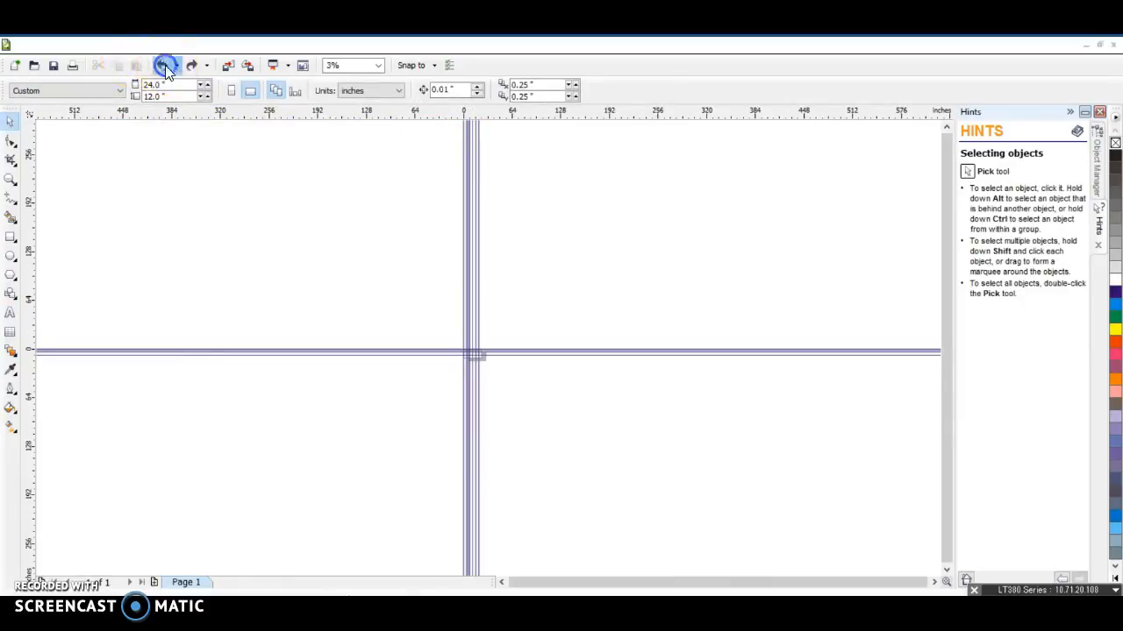
# Convert the Adell logo image to Grayscale (8-bit) mode
pyautogui.scroll(2, 488, 347)
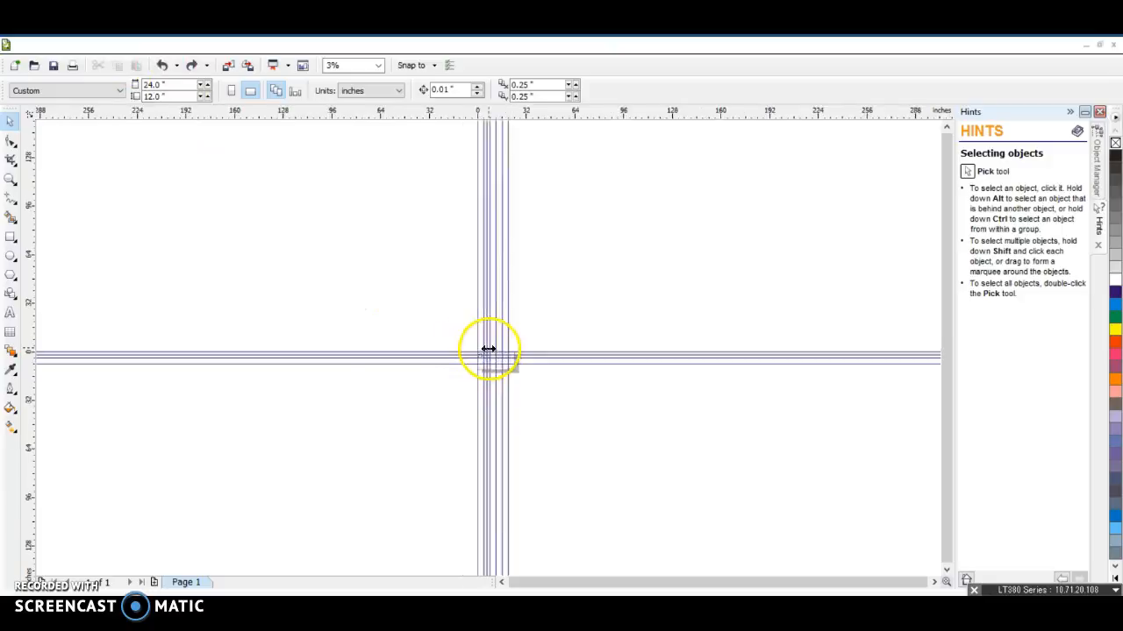
pyautogui.scroll(4, 488, 350)
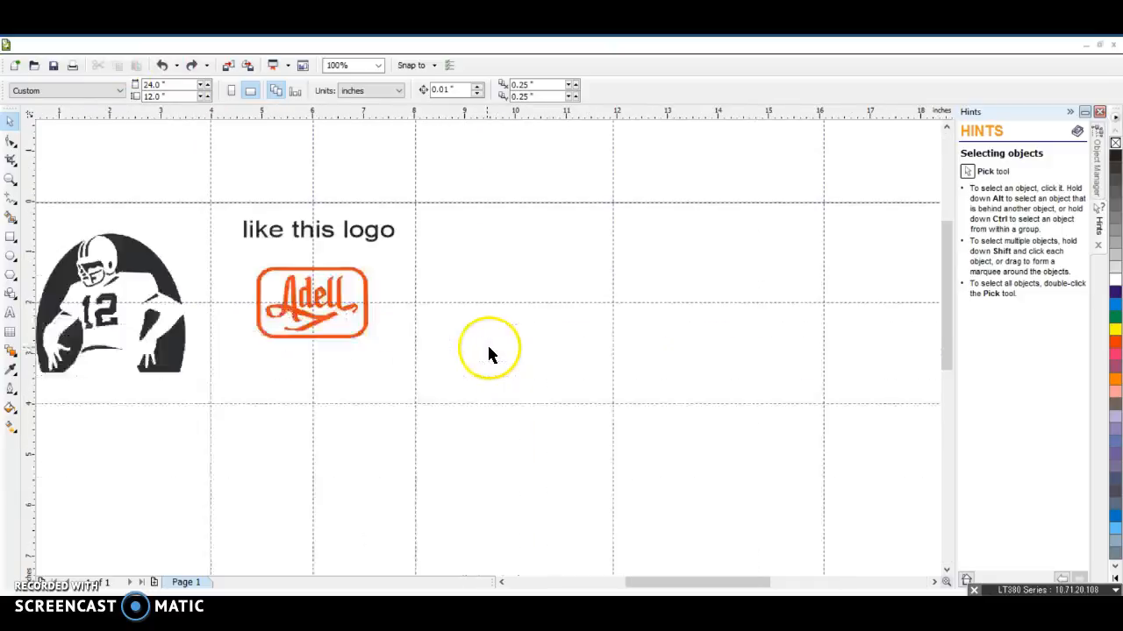
pyautogui.click(317, 286)
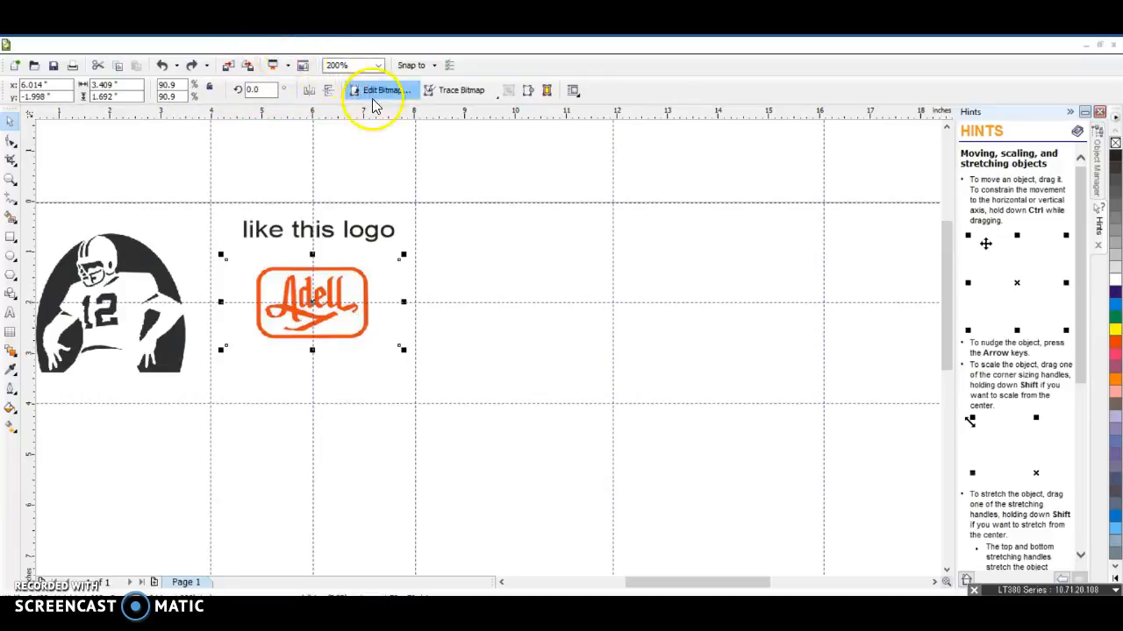
pyautogui.click(255, 46)
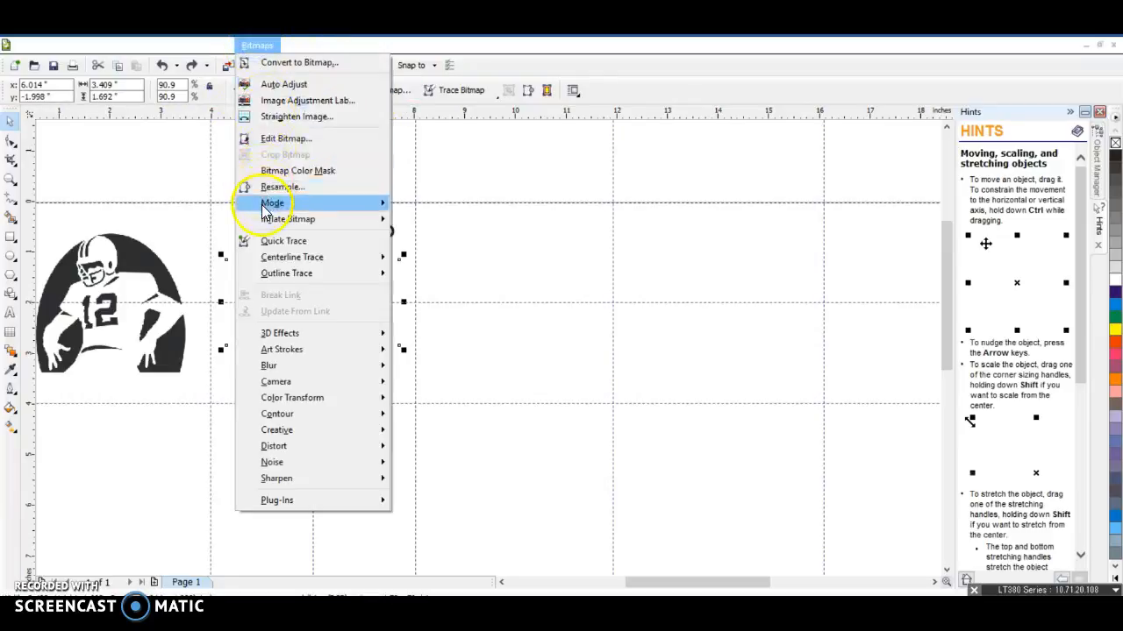
pyautogui.moveTo(263, 210)
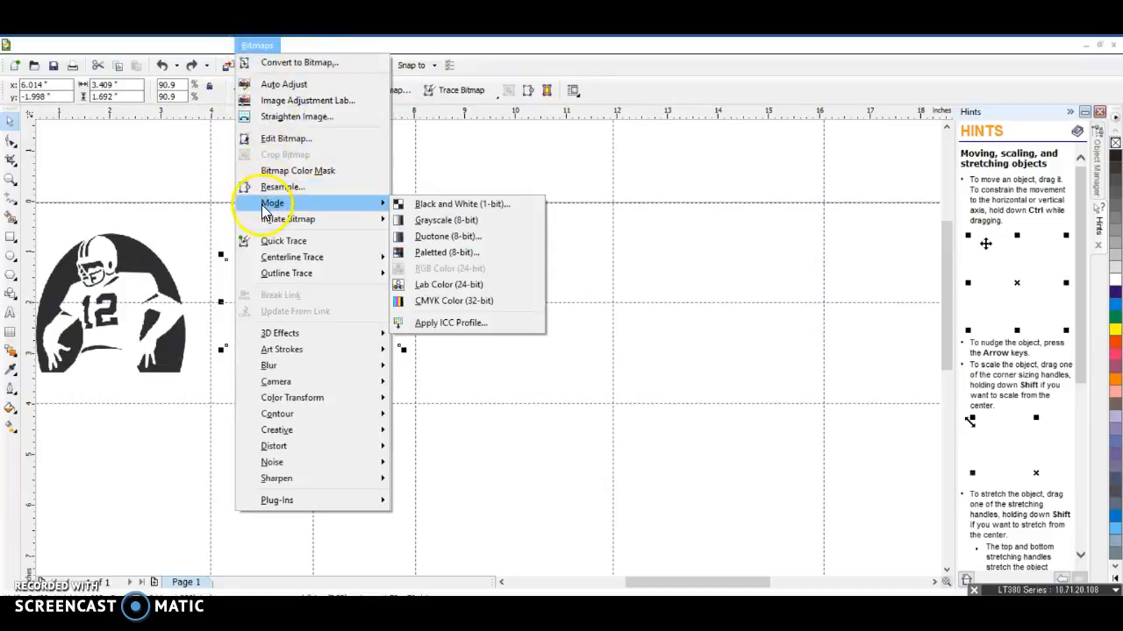
pyautogui.click(435, 223)
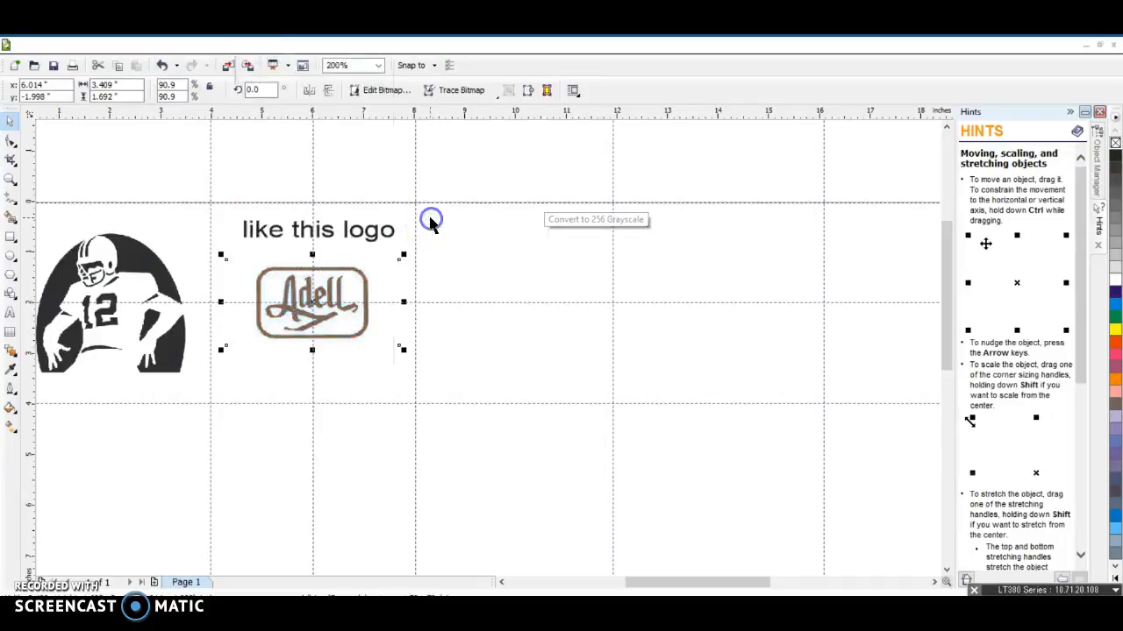
pyautogui.click(323, 361)
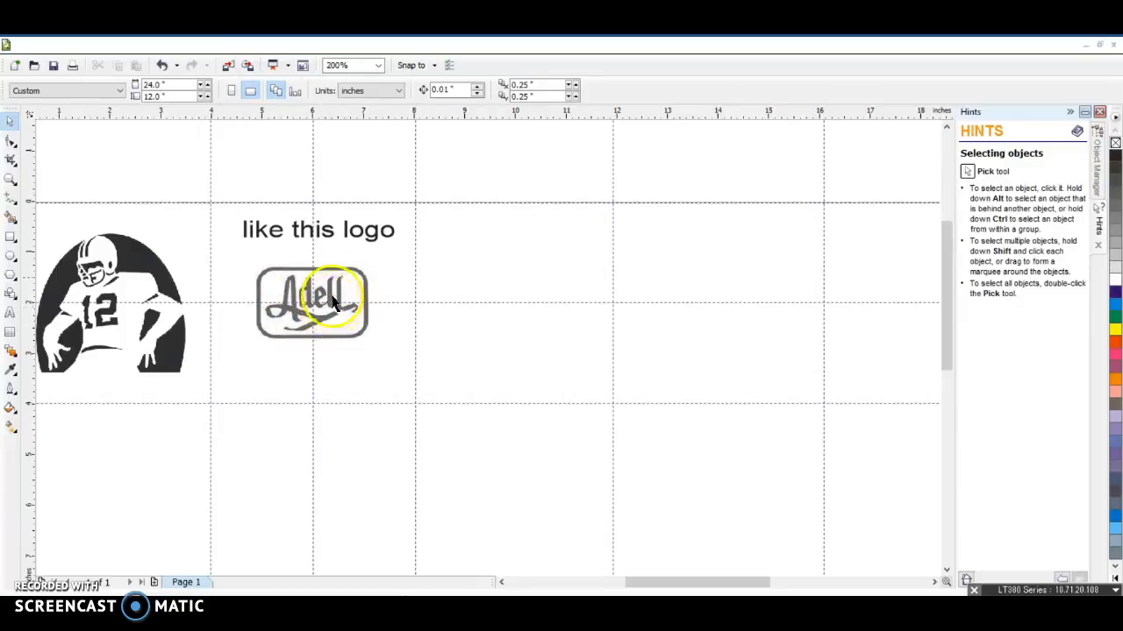
# Import Vikings 50th anniversary.gif and place it about 3.3 by 2.75 inches in the cell right of the Adell logo
pyautogui.click(24, 48)
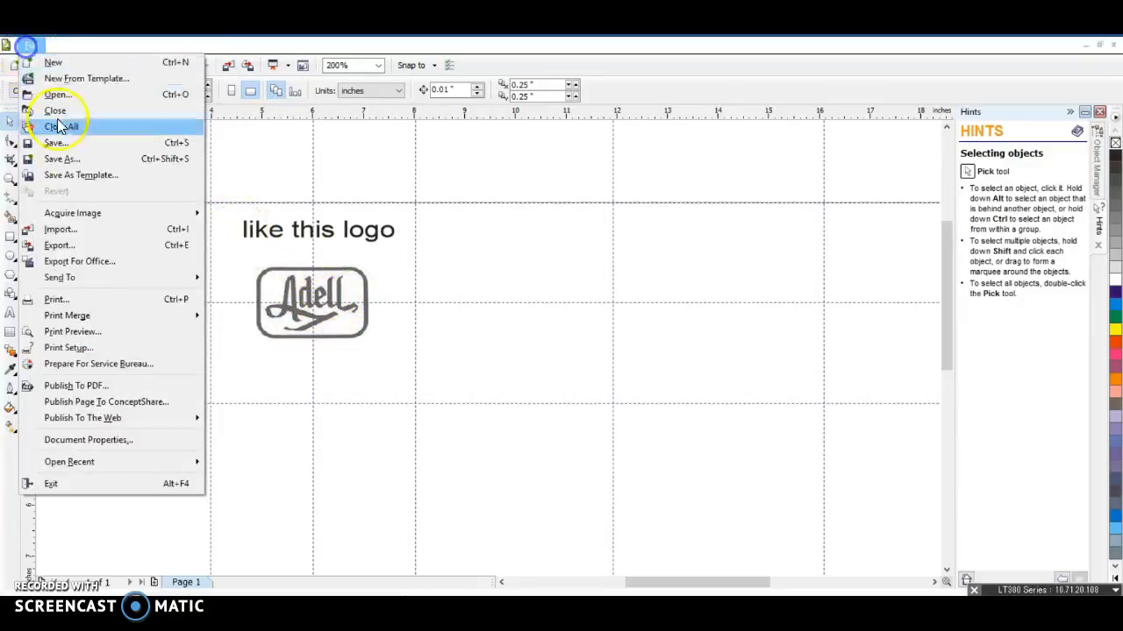
pyautogui.click(88, 229)
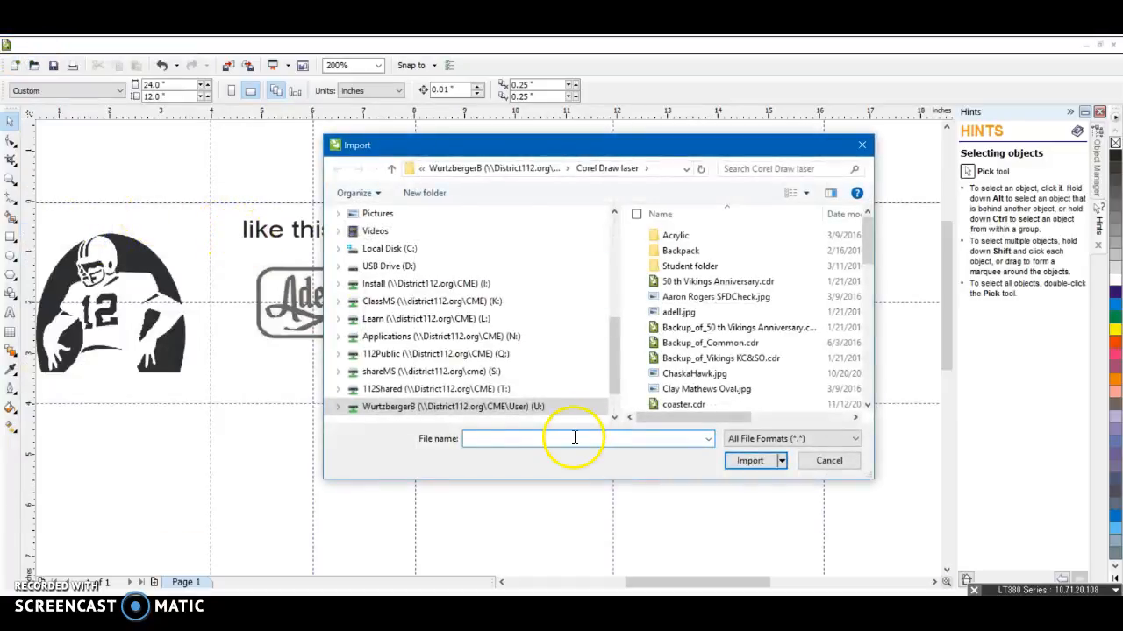
pyautogui.scroll(-4, 704, 373)
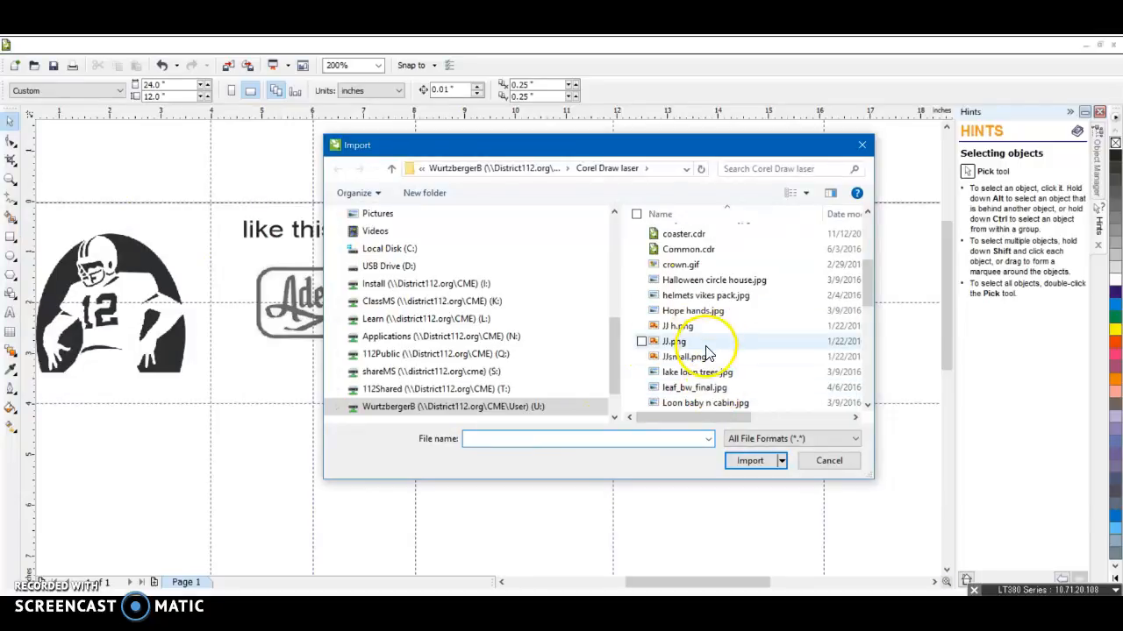
pyautogui.scroll(-2, 720, 355)
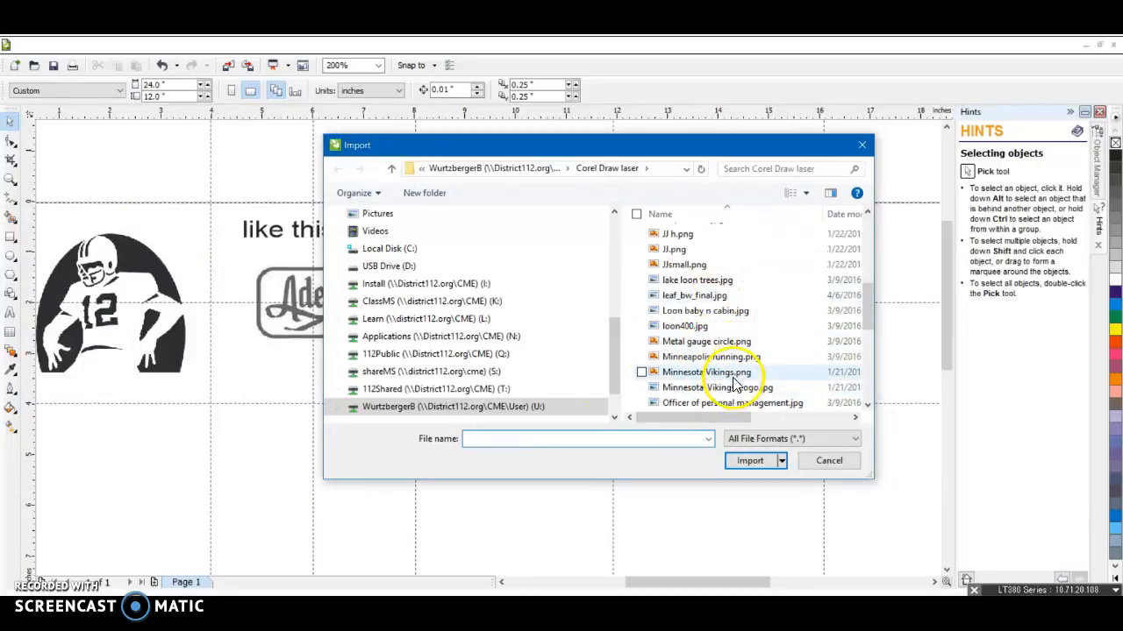
pyautogui.scroll(-1, 737, 368)
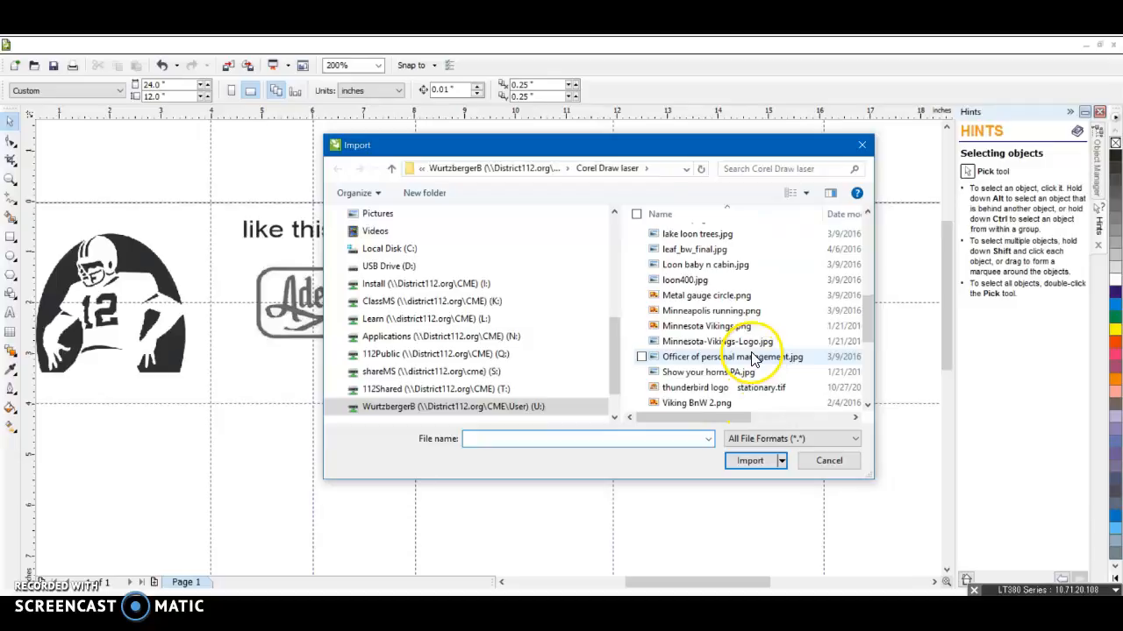
pyautogui.scroll(-2, 754, 362)
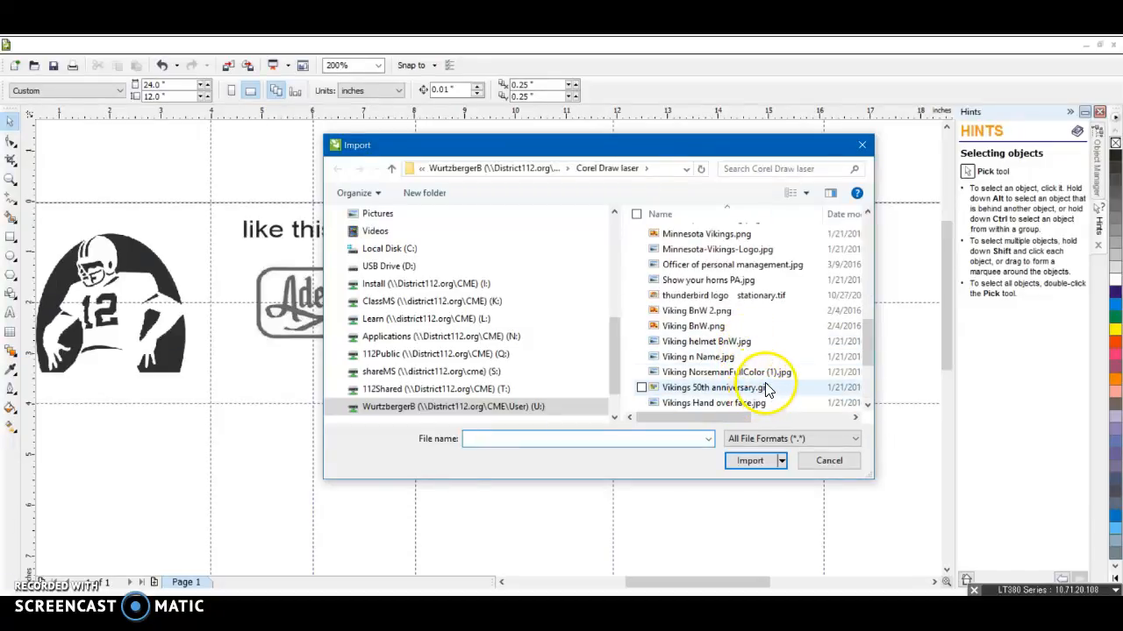
pyautogui.doubleClick(766, 389)
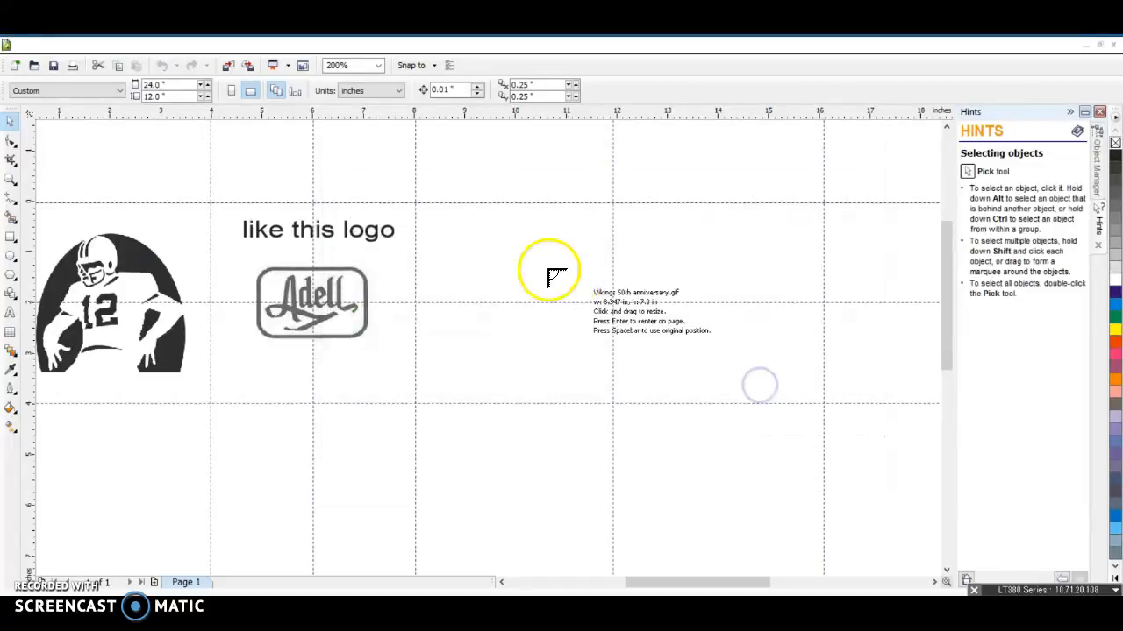
pyautogui.moveTo(428, 217); pyautogui.dragTo(601, 419)
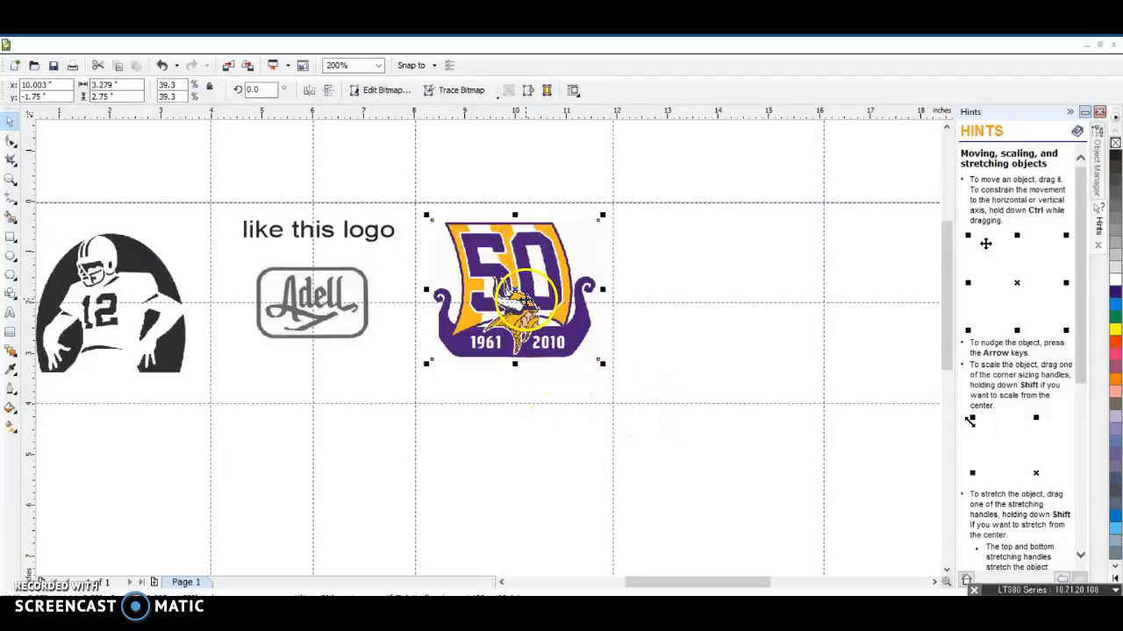
pyautogui.click(529, 284)
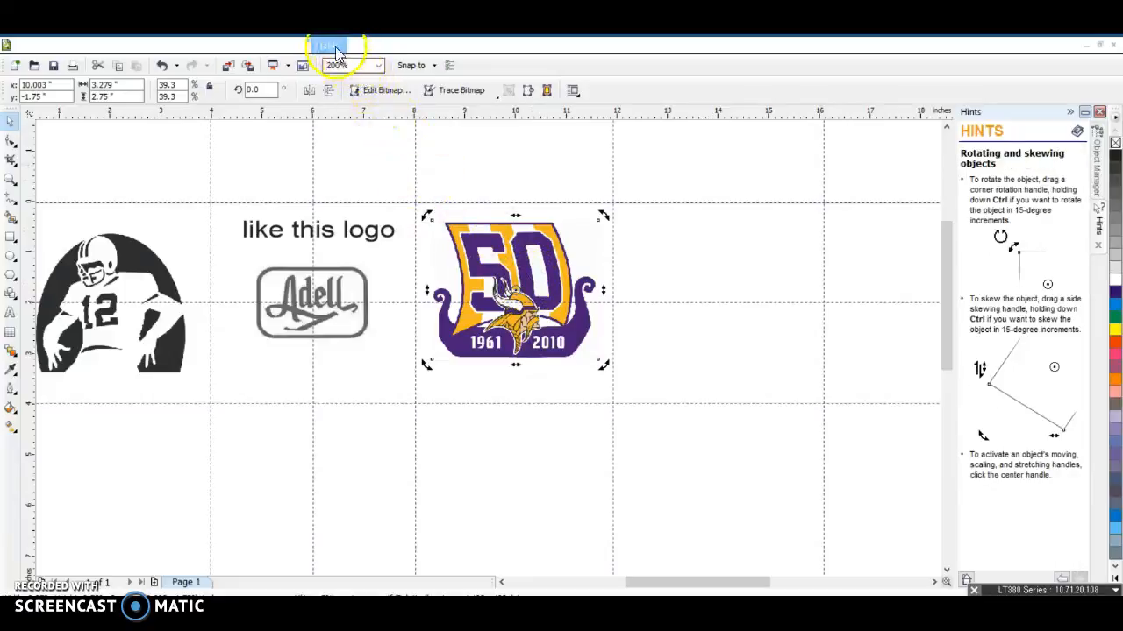
pyautogui.click(683, 244)
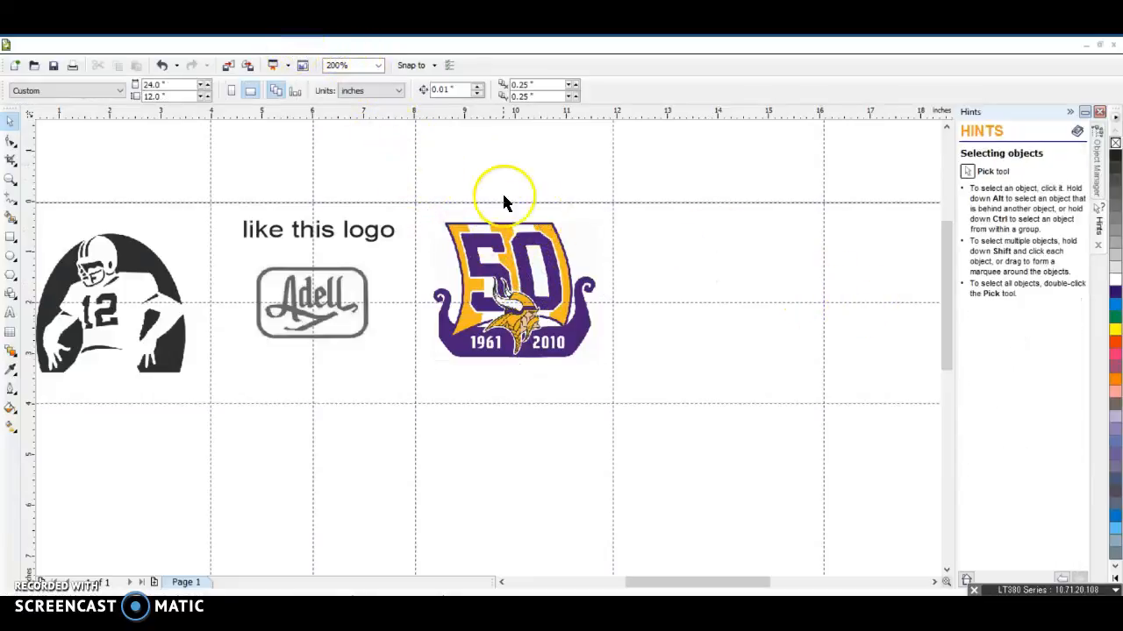
pyautogui.click(258, 45)
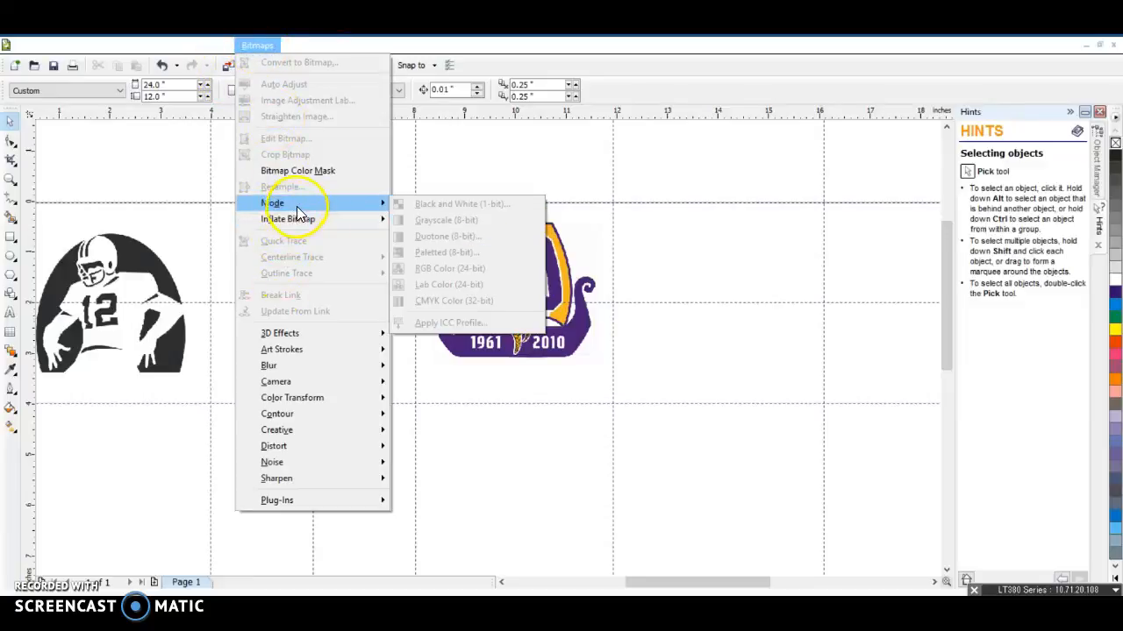
pyautogui.click(697, 301)
# Convert the Vikings 50th anniversary image to Grayscale (8-bit) mode and inspect the result up close
pyautogui.click(527, 304)
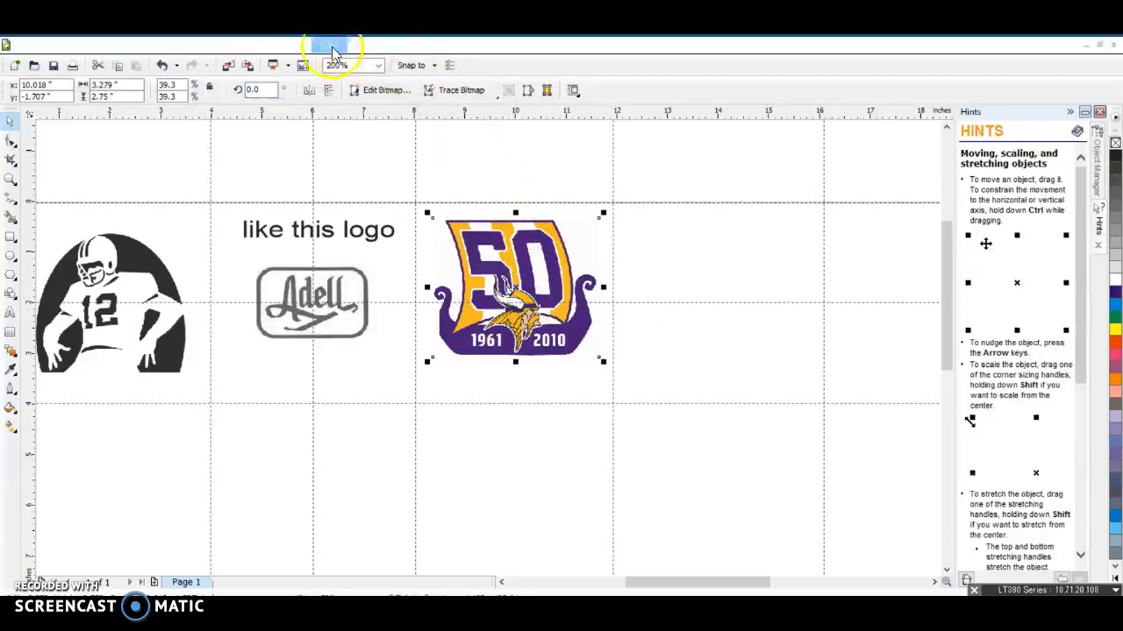
pyautogui.click(260, 45)
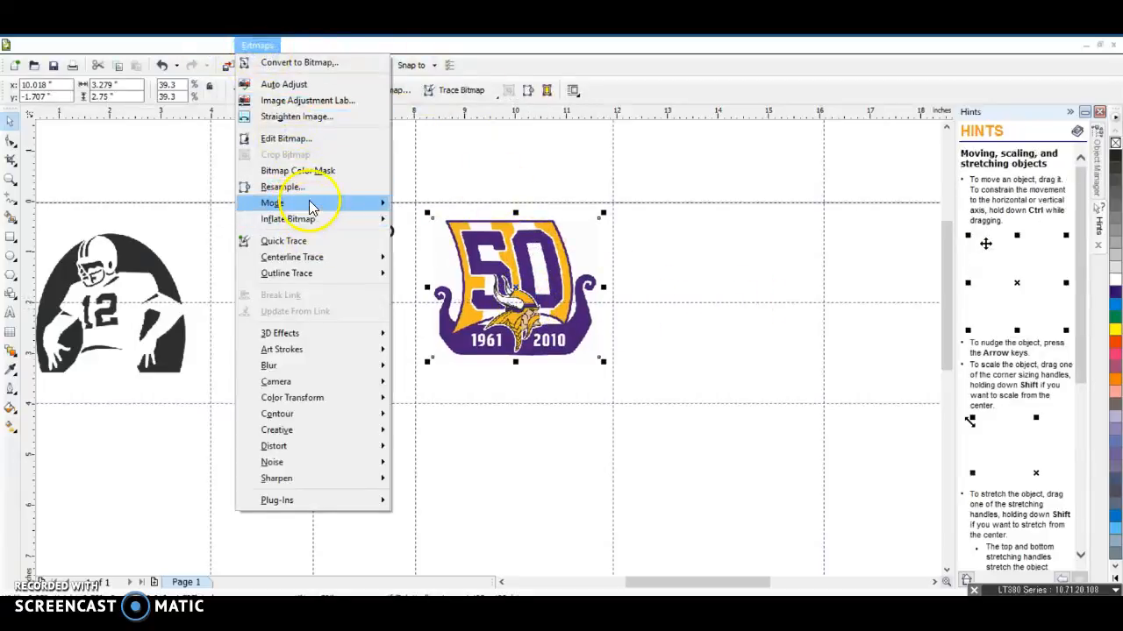
pyautogui.moveTo(334, 208)
pyautogui.click(465, 220)
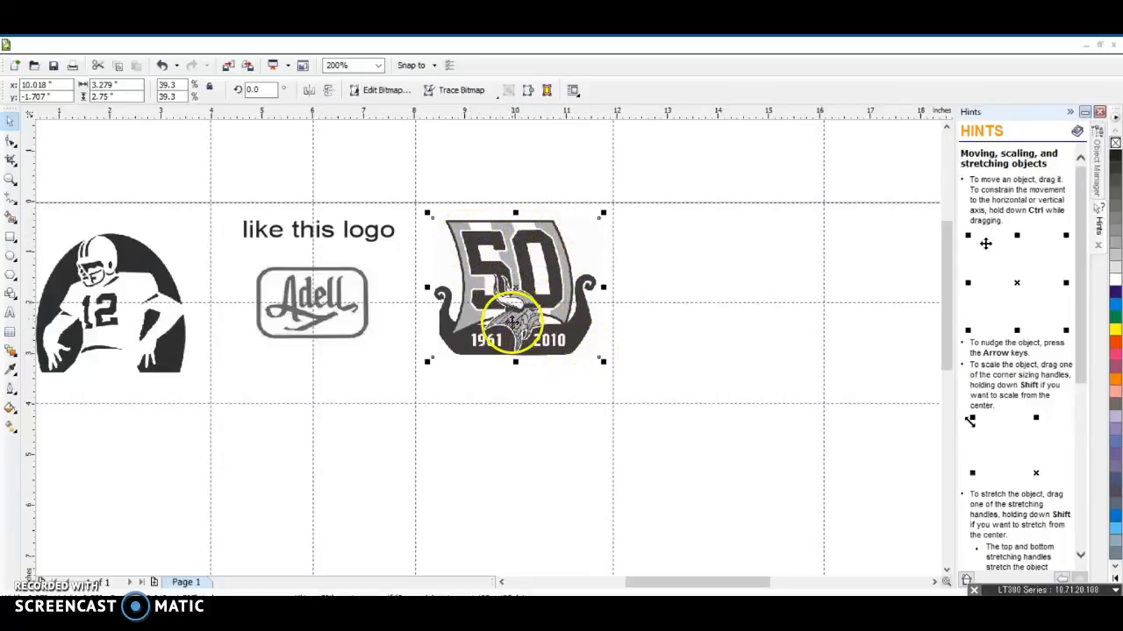
pyautogui.scroll(4, 484, 342)
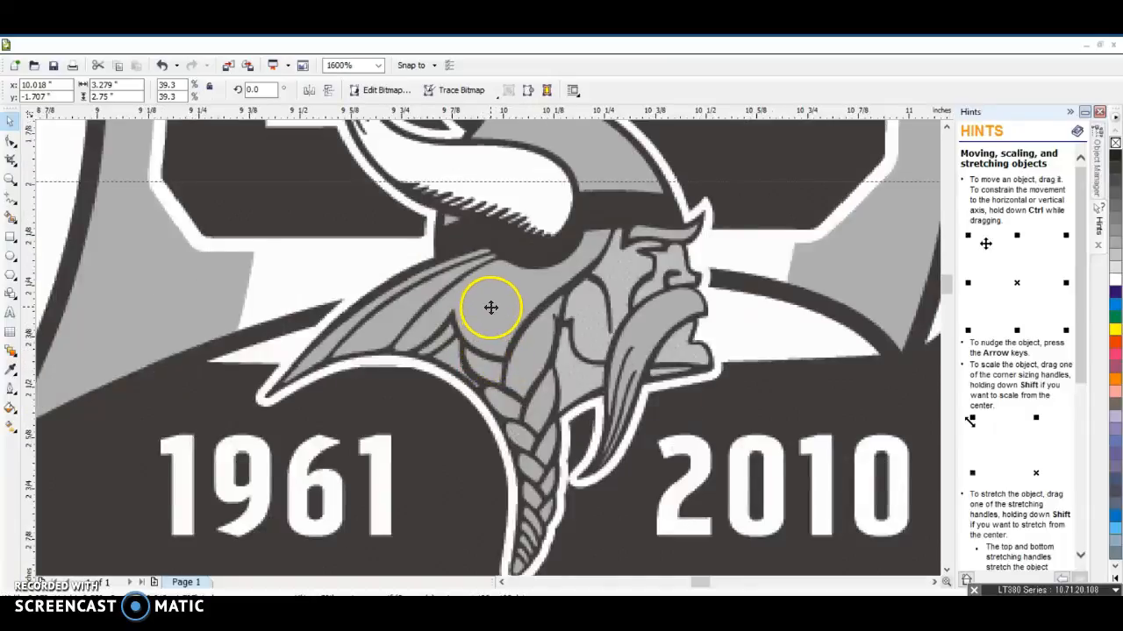
pyautogui.scroll(-1, 488, 348)
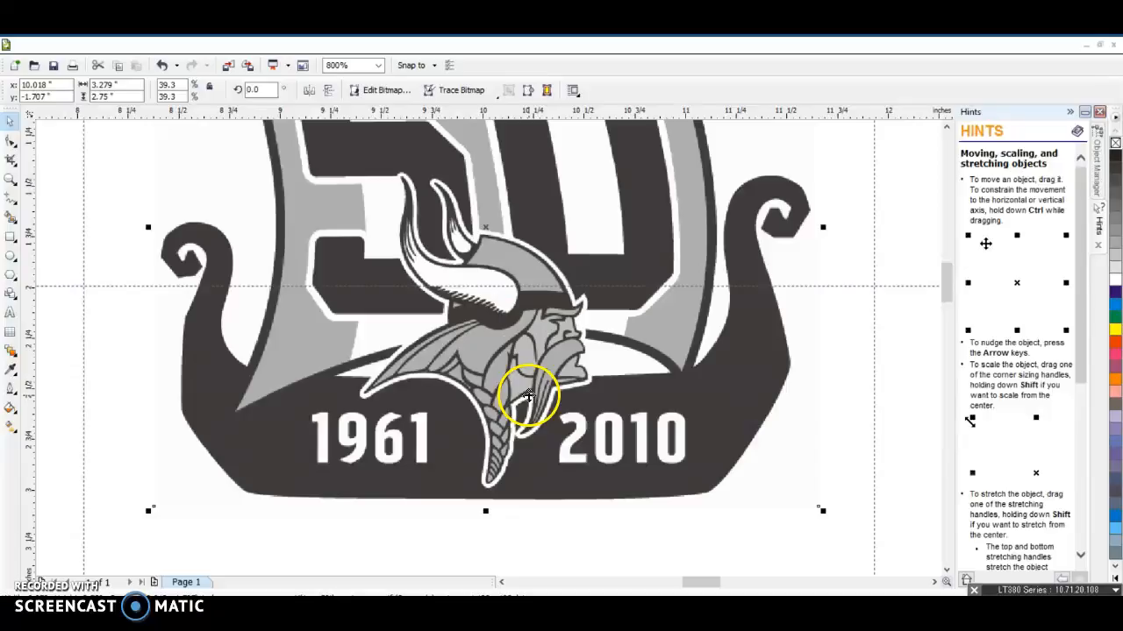
pyautogui.scroll(-3, 538, 428)
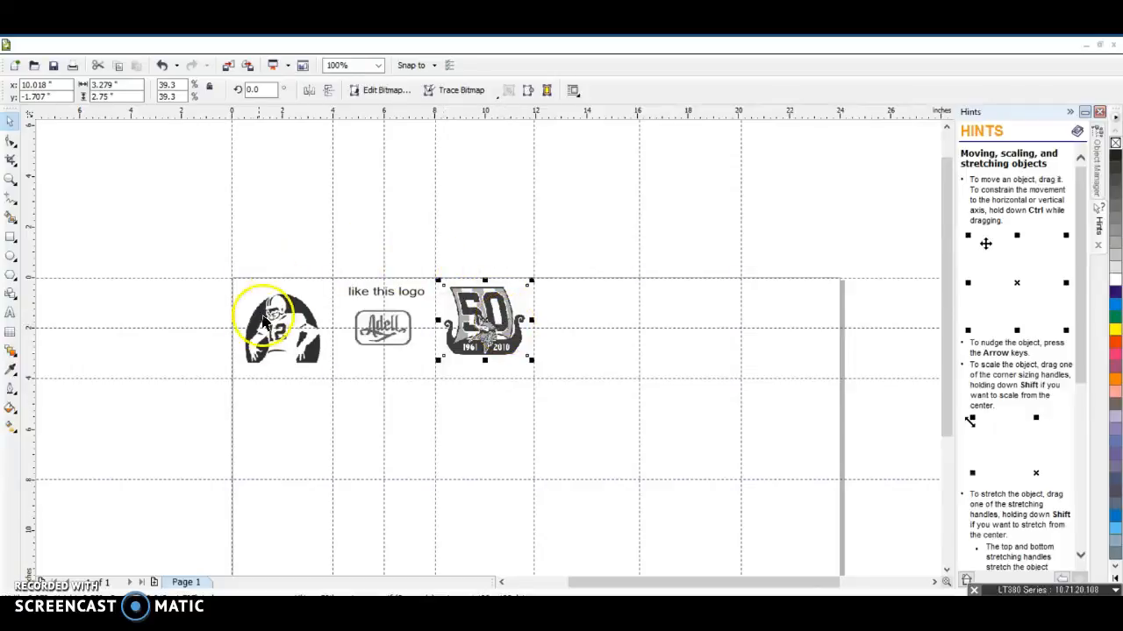
# Open the Save As dialog and browse to the ClassMS (K:) network drive
pyautogui.click(31, 45)
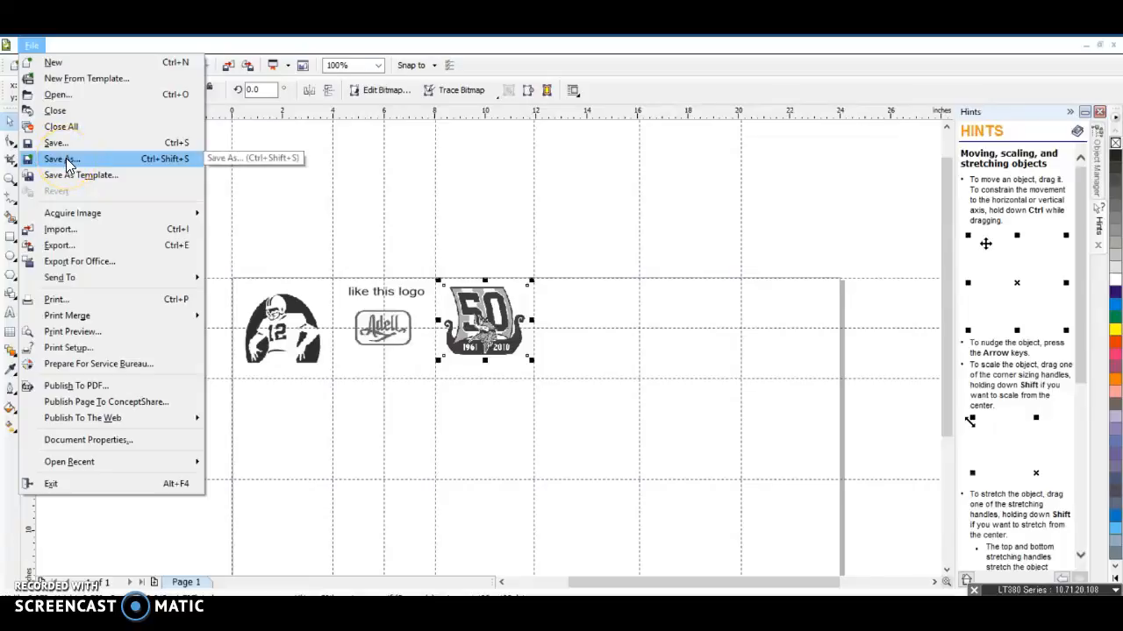
pyautogui.click(93, 165)
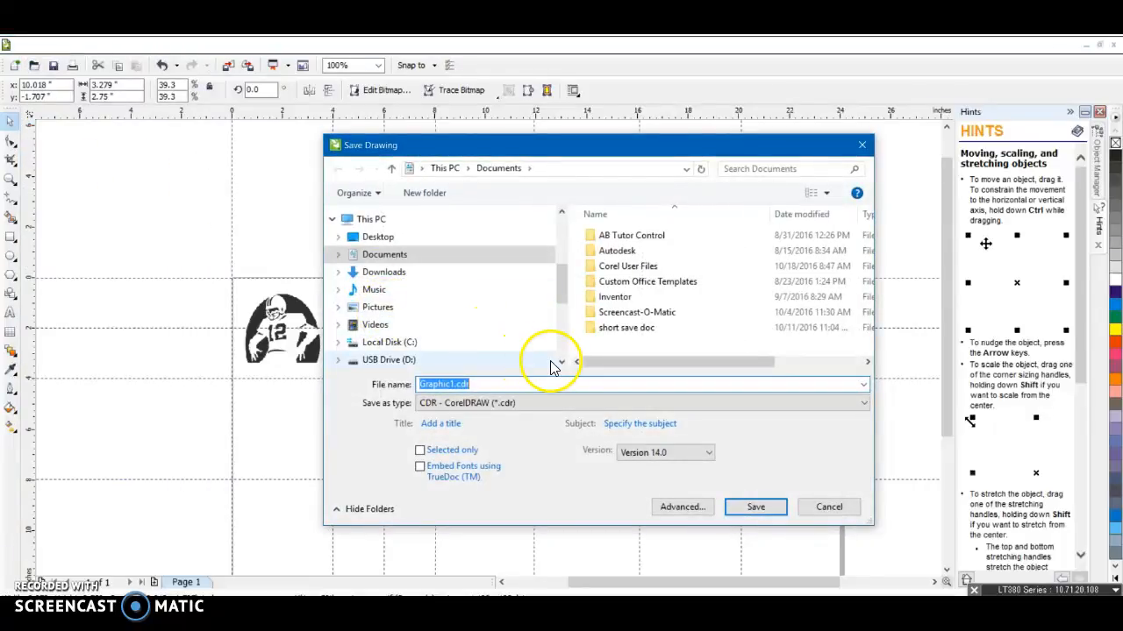
pyautogui.click(413, 224)
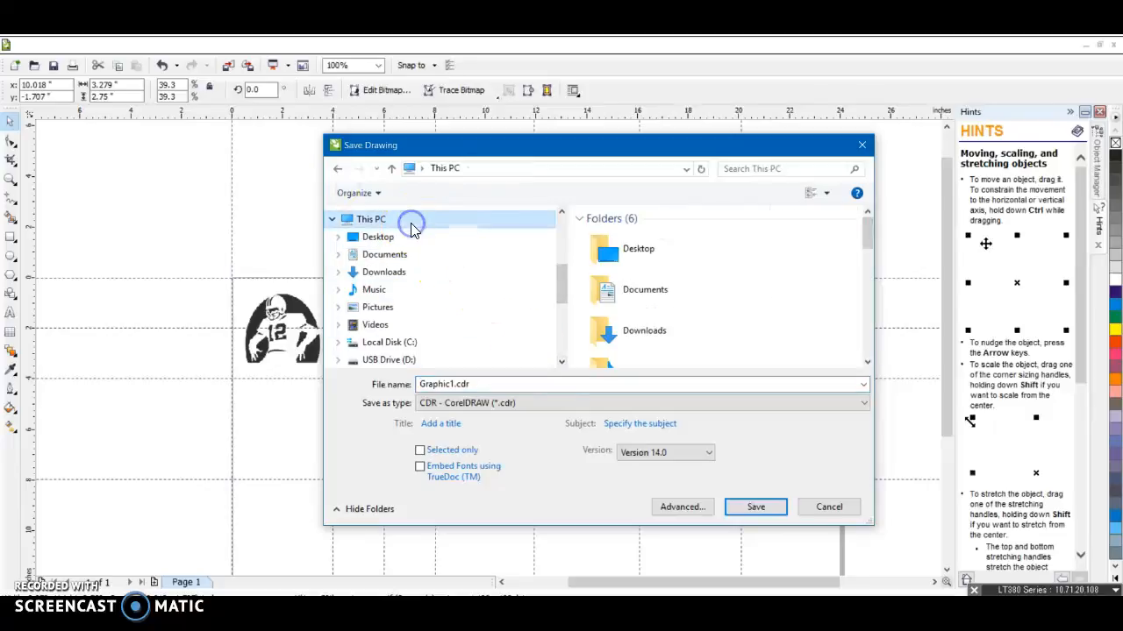
pyautogui.scroll(-5, 737, 289)
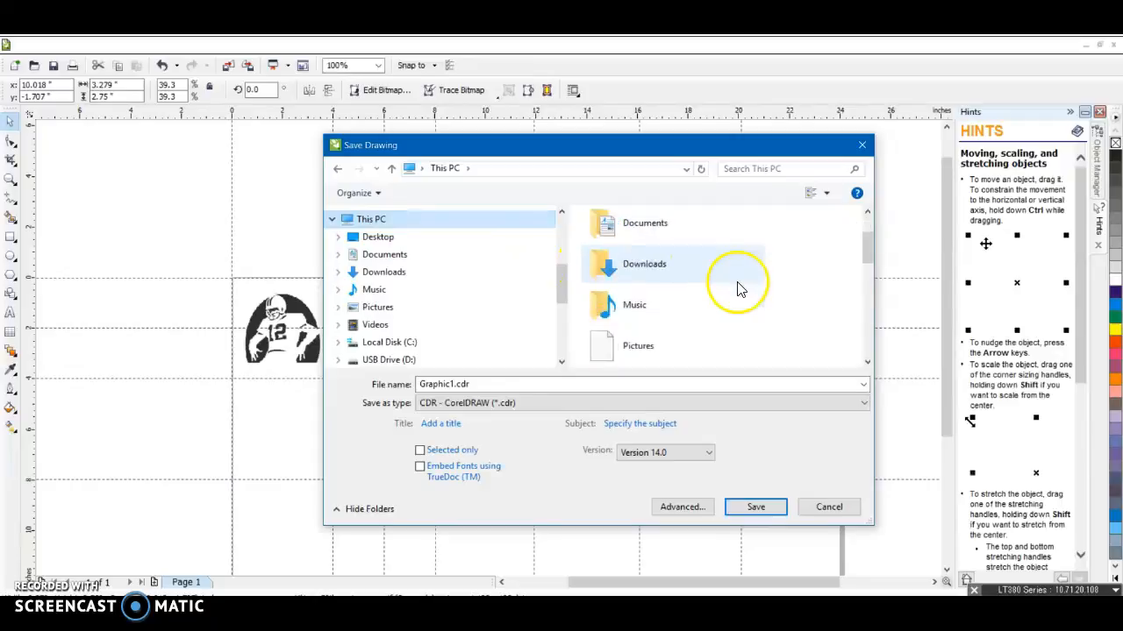
pyautogui.scroll(-3, 739, 289)
pyautogui.scroll(3, 740, 289)
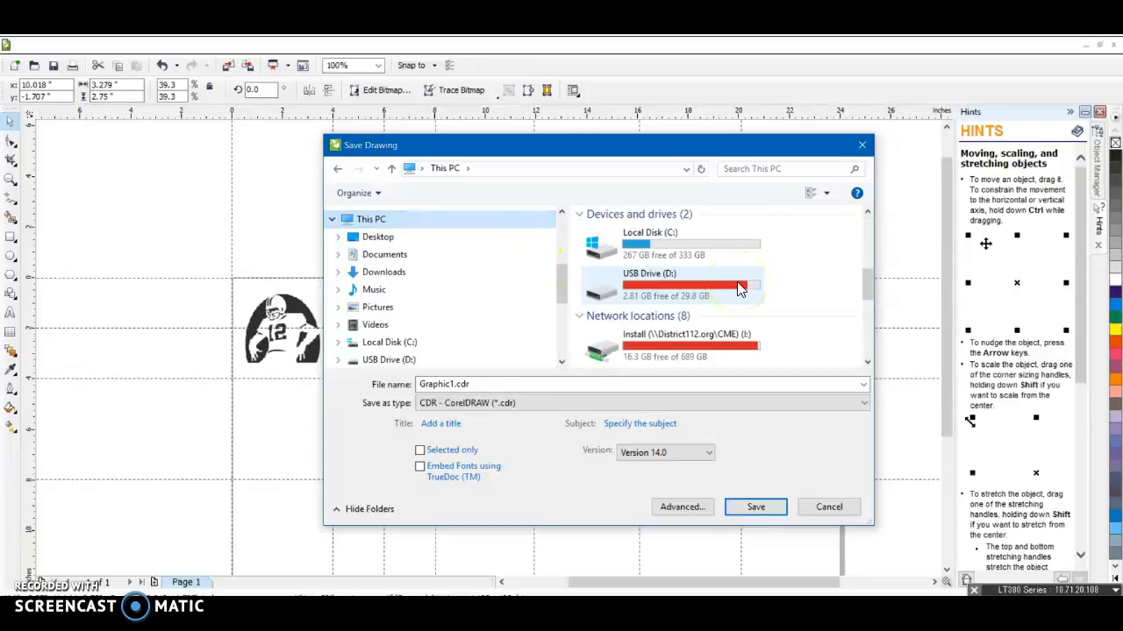
pyautogui.scroll(-2, 739, 290)
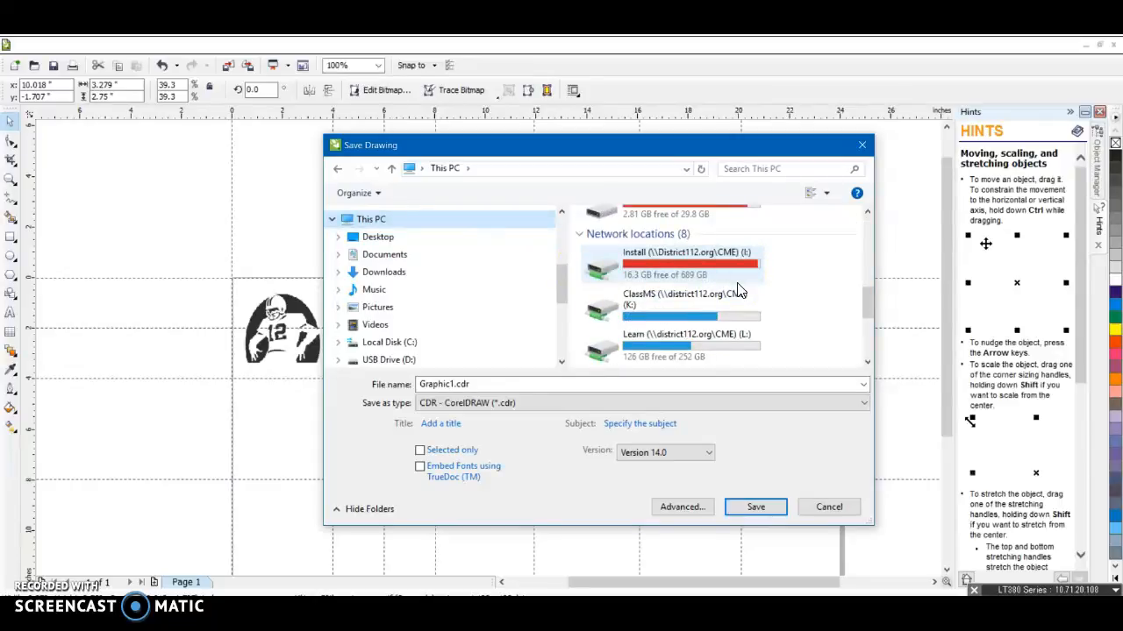
pyautogui.click(778, 304)
pyautogui.click(648, 320)
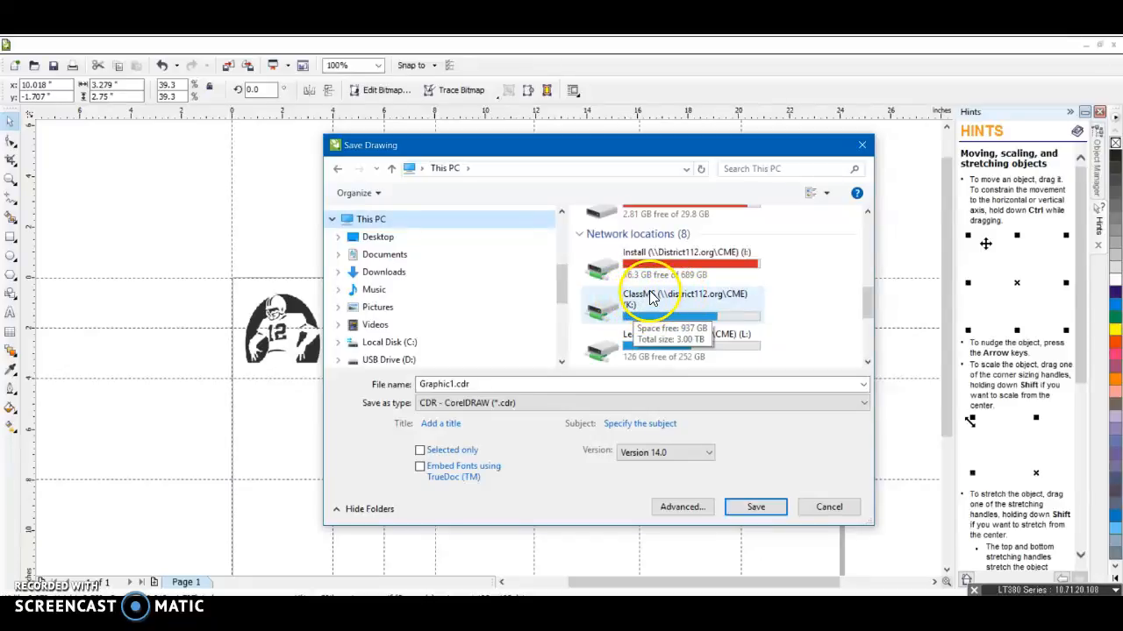
pyautogui.doubleClick(653, 301)
# Navigate into the ClassCME, Wurtzberger and Tri1 folders as the save location
pyautogui.click(630, 236)
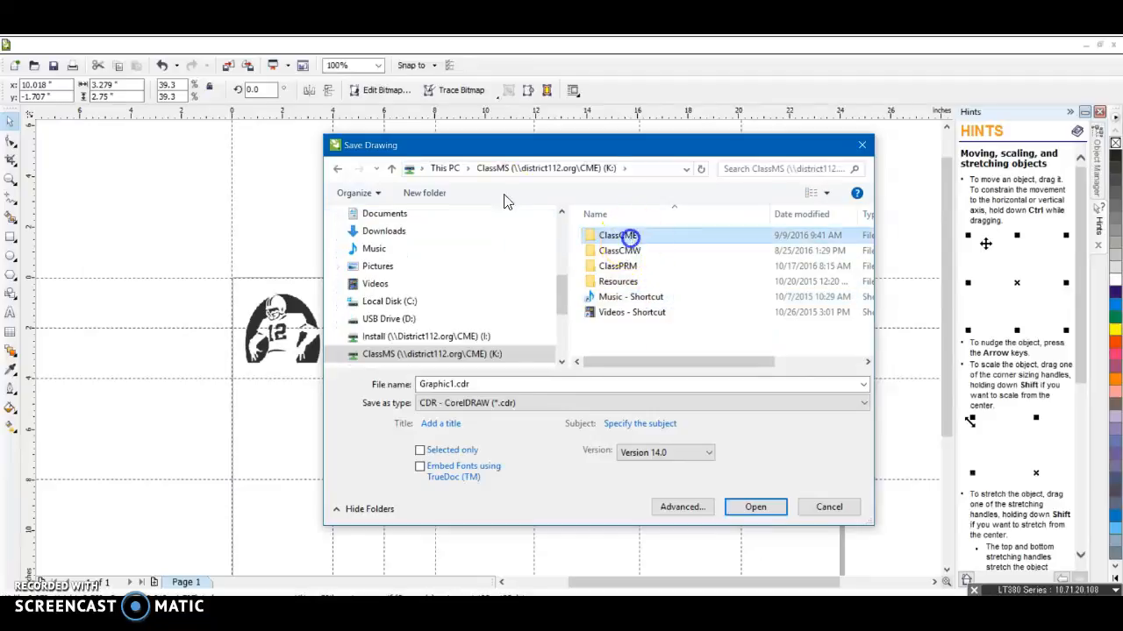
pyautogui.scroll(-10, 649, 303)
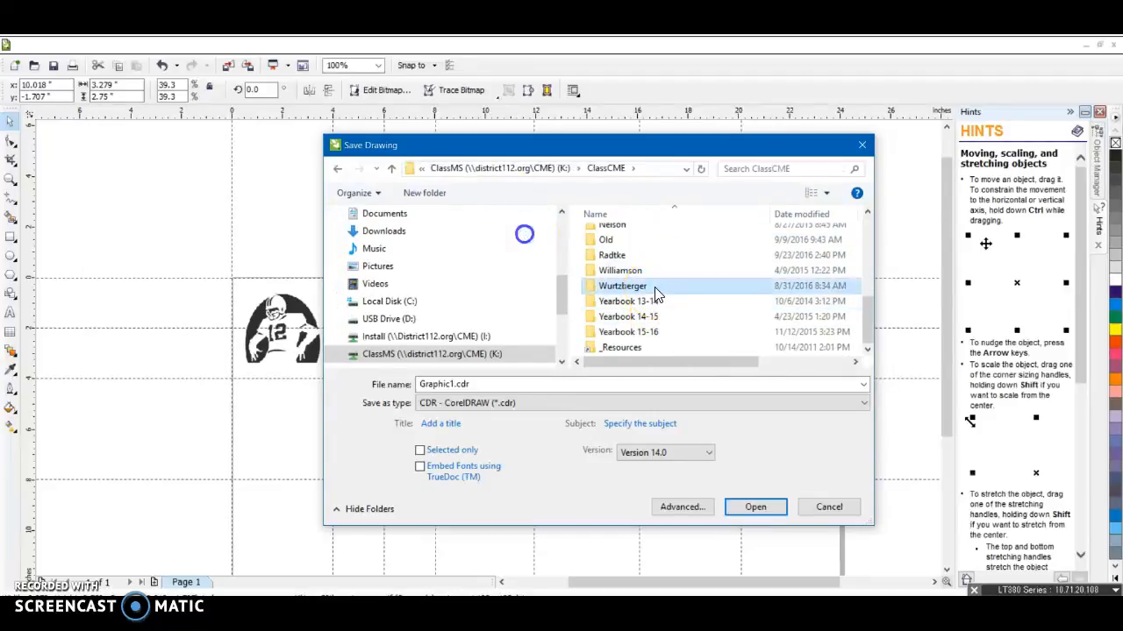
pyautogui.doubleClick(656, 295)
pyautogui.doubleClick(641, 238)
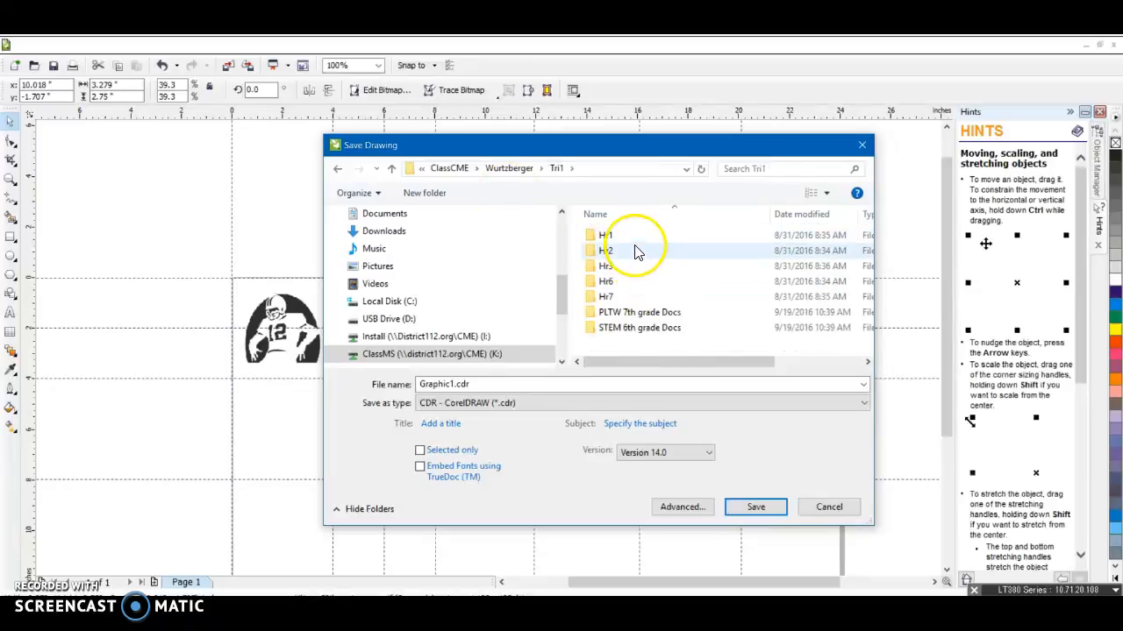